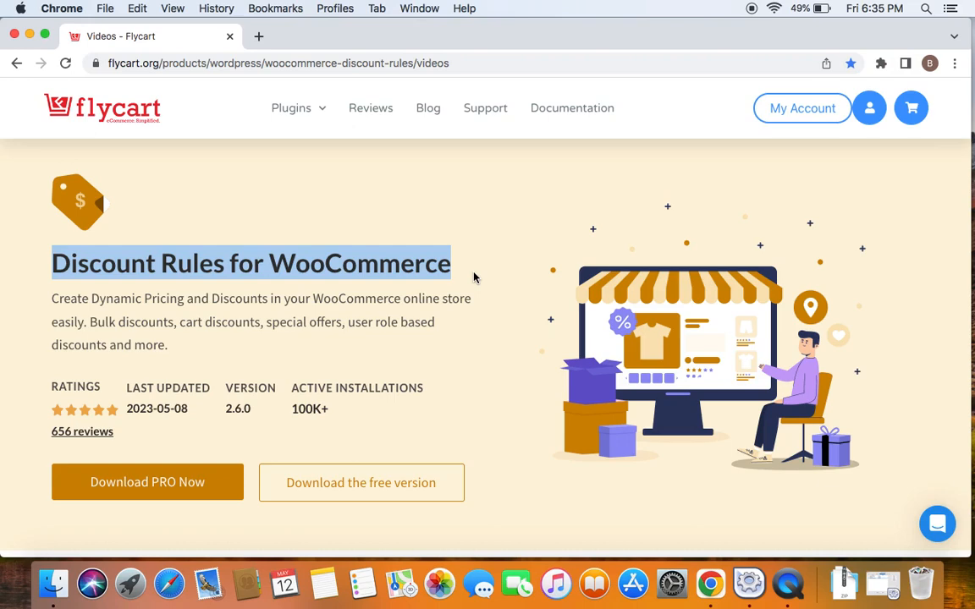
# Switch to the WordPress Woo Discount Rules page and start adding a new discount rule
pyautogui.click(482, 63)
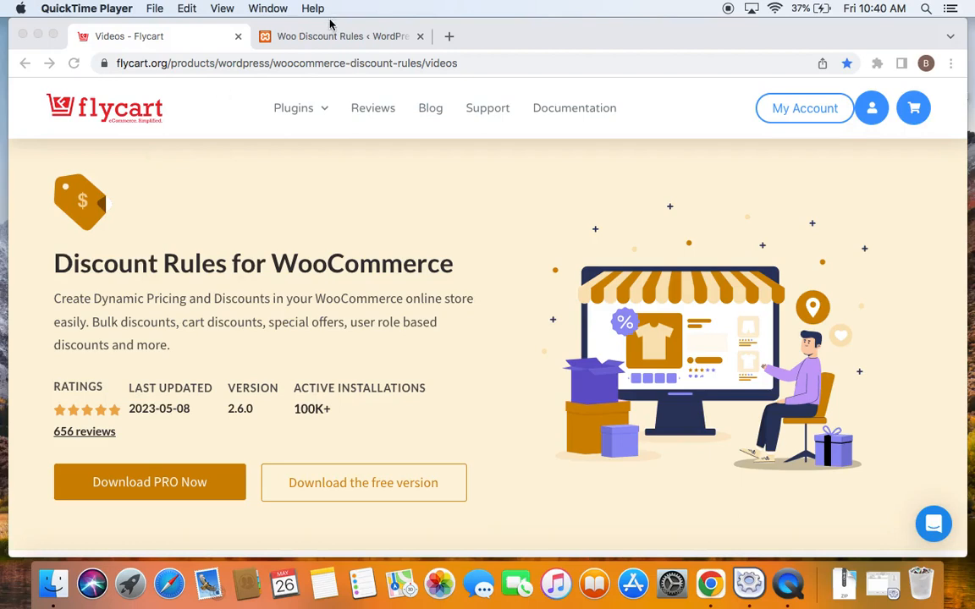
pyautogui.click(300, 35)
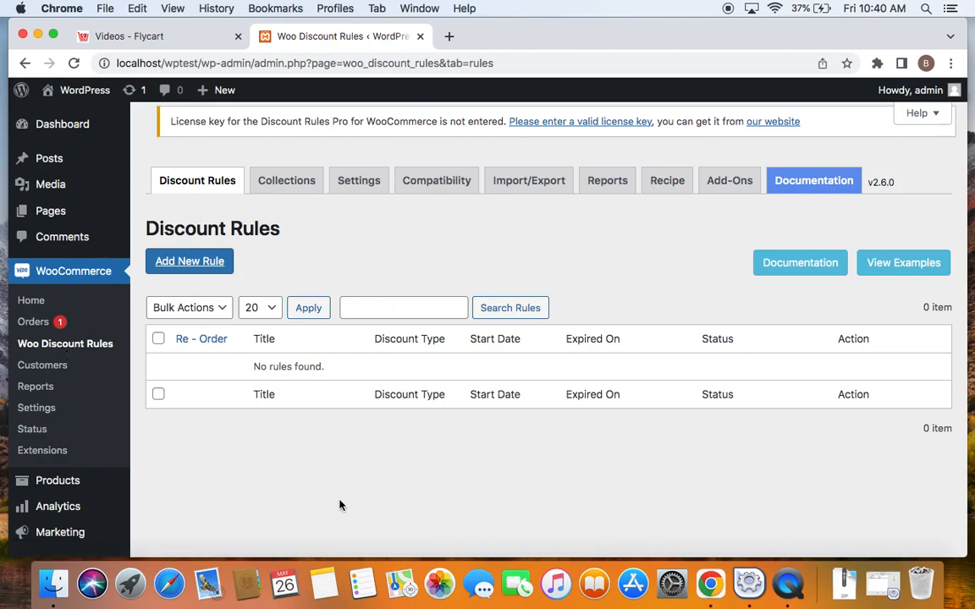
pyautogui.click(200, 267)
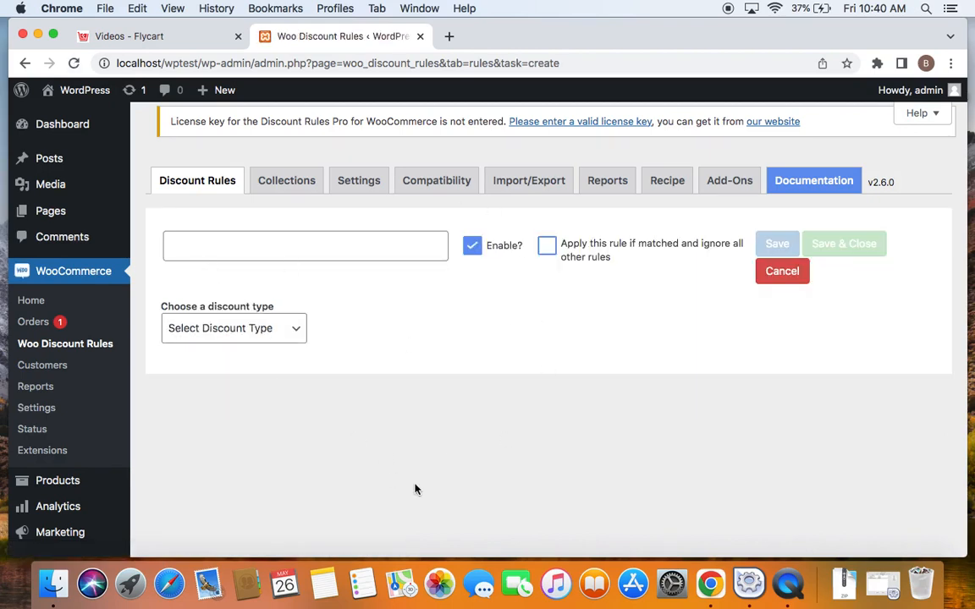
# Title the rule 'Get "BELT" for free on spending $500 or above' and choose Buy X get Y as its discount type
pyautogui.click(274, 250)
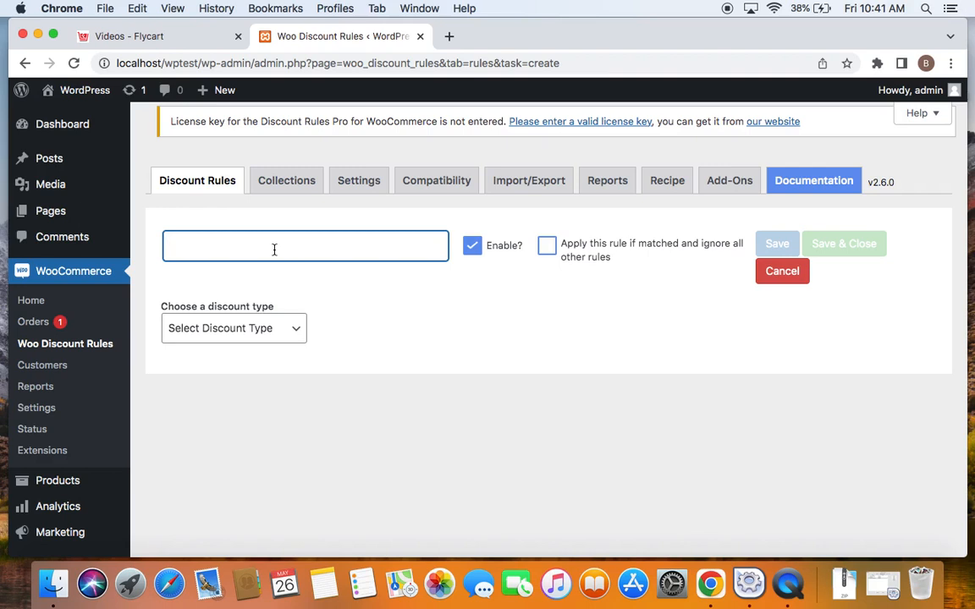
pyautogui.click(274, 249)
pyautogui.write('Get \'BELT" for free on spending')
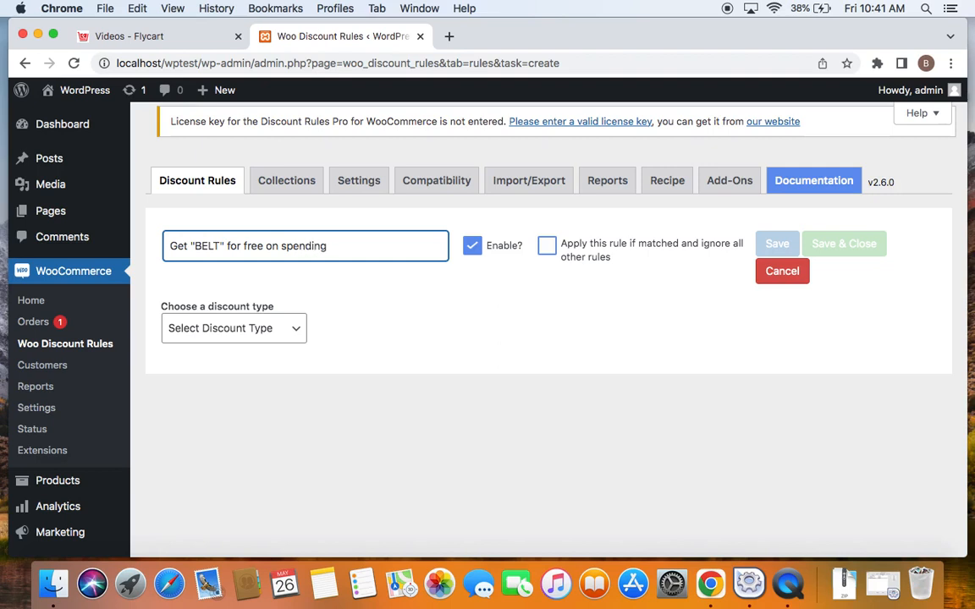
pyautogui.write(' $500 or above')
pyautogui.click(297, 334)
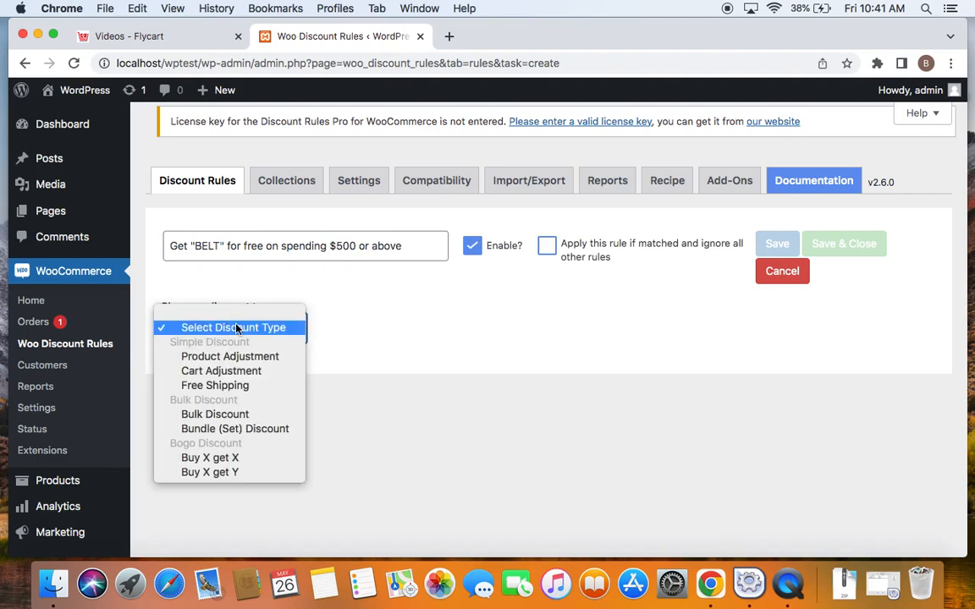
pyautogui.click(236, 474)
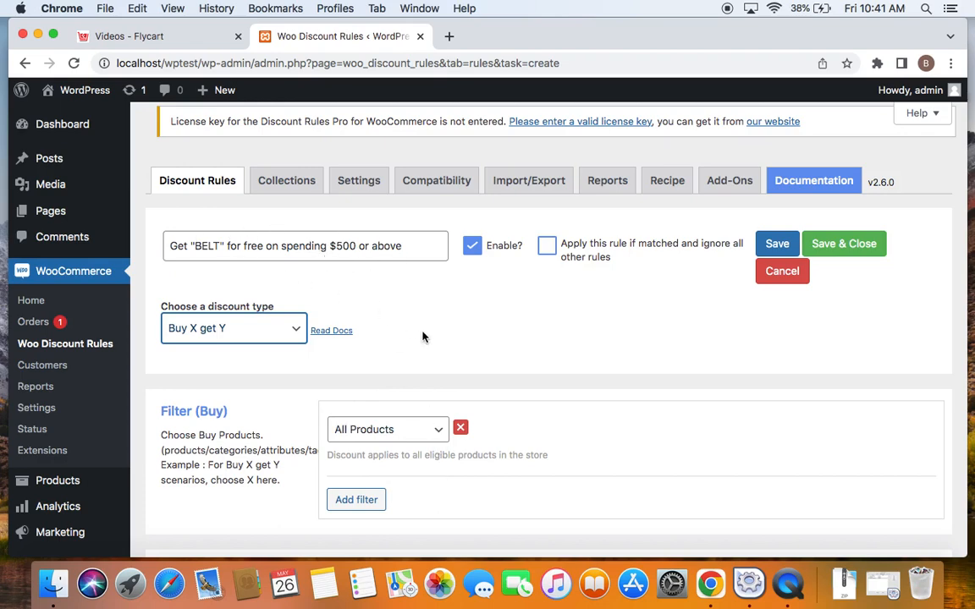
# Review the spending condition and free product in the rule title against the Filter (Buy) and Discount sections
pyautogui.scroll(-2, 426, 338)
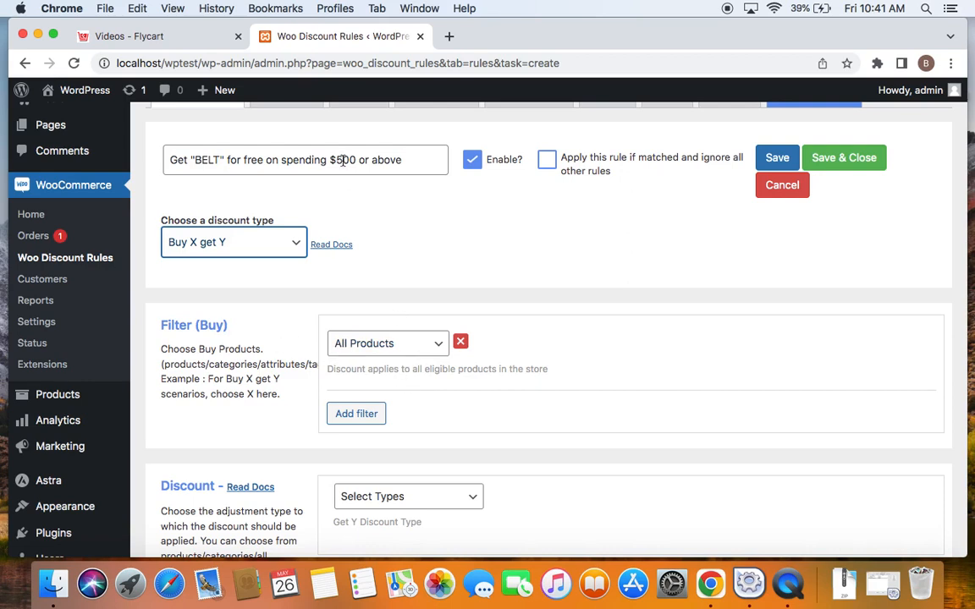
pyautogui.moveTo(329, 160); pyautogui.dragTo(419, 172)
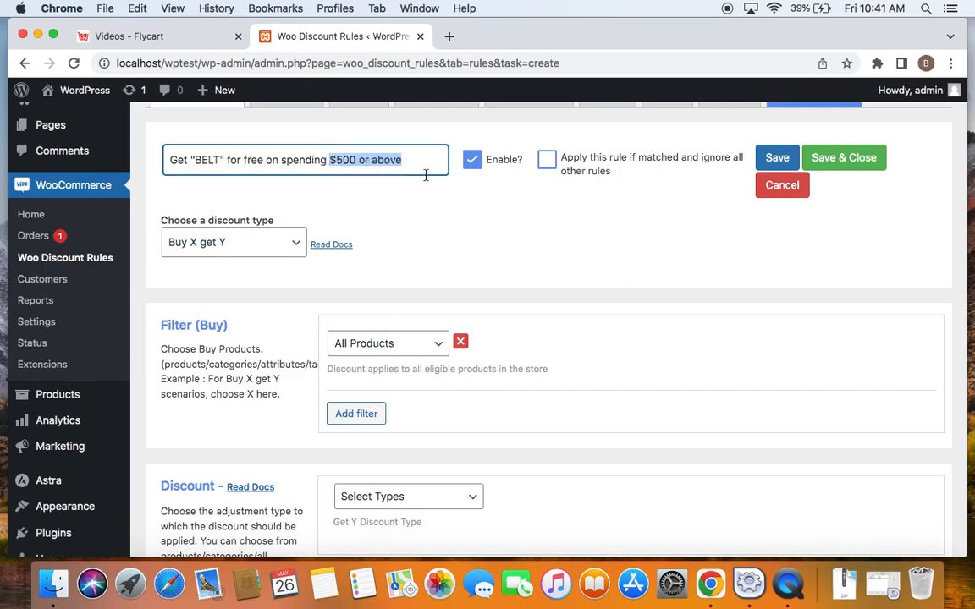
pyautogui.click(407, 221)
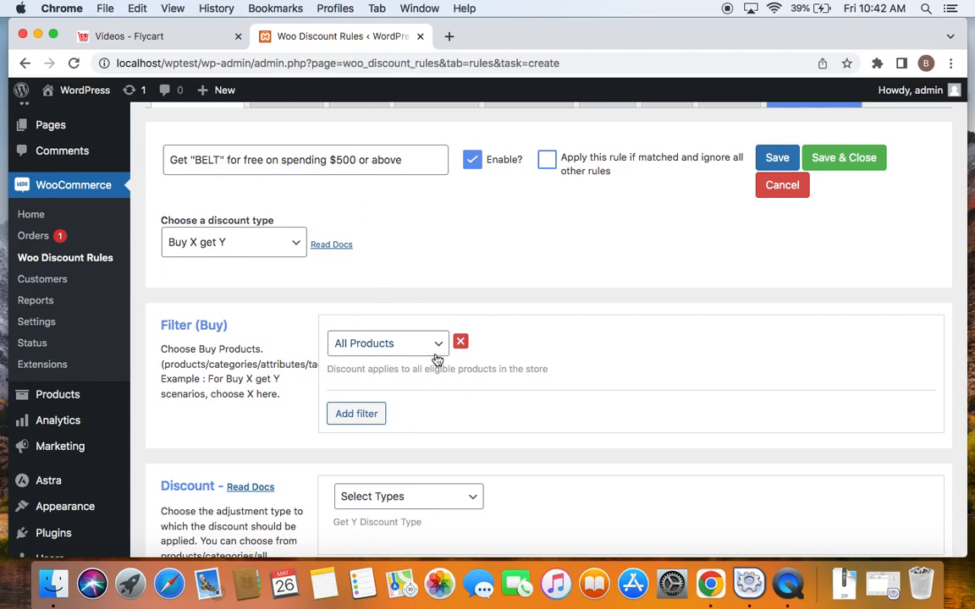
pyautogui.scroll(-2, 540, 457)
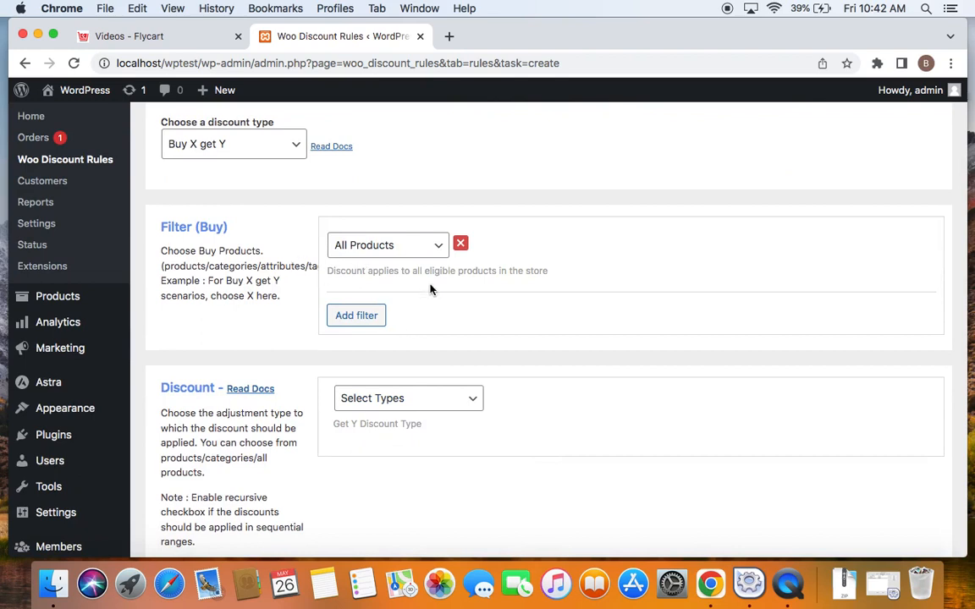
pyautogui.scroll(1, 429, 289)
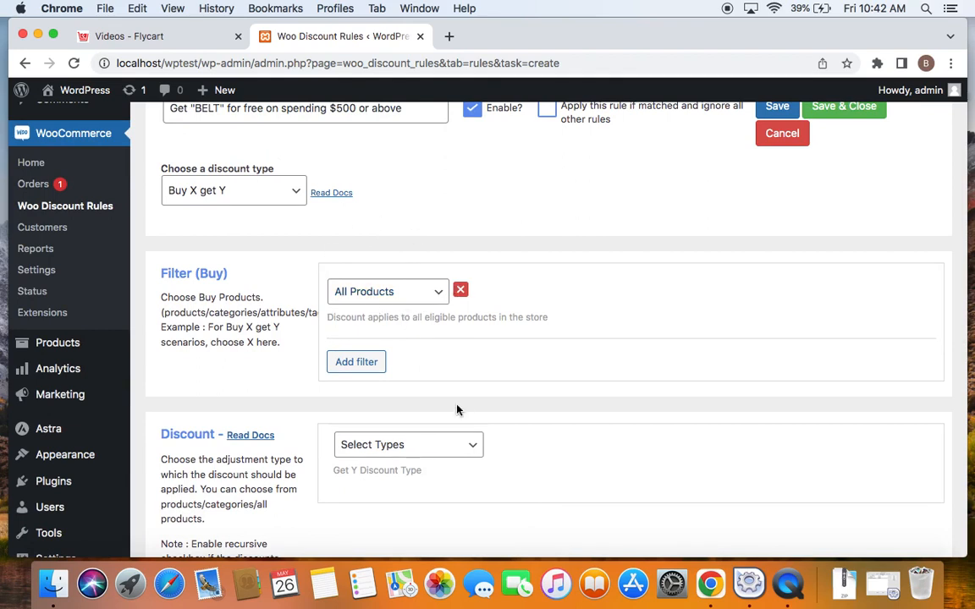
pyautogui.scroll(1, 457, 408)
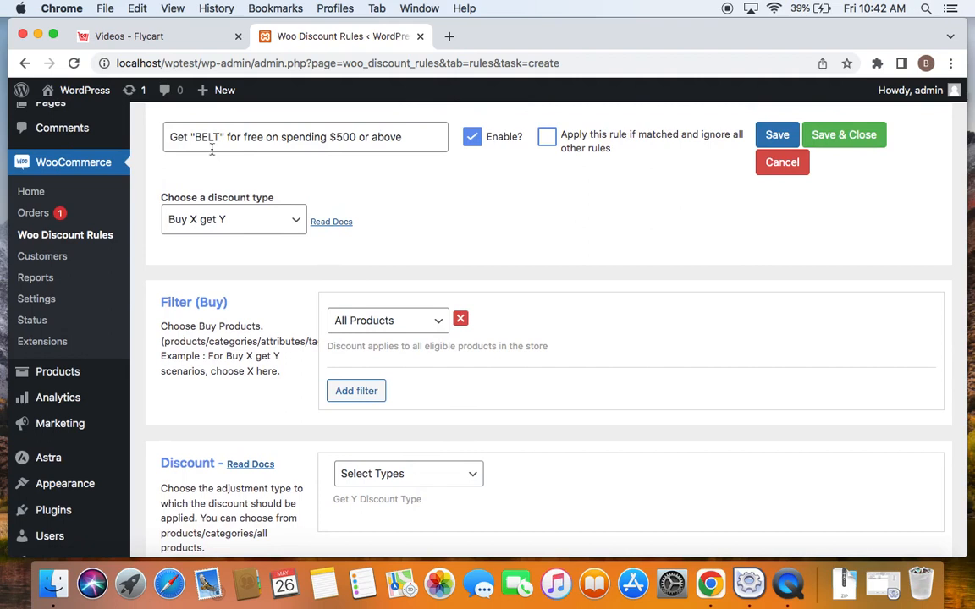
pyautogui.moveTo(195, 136); pyautogui.dragTo(218, 136)
pyautogui.click(475, 292)
# Set the Get Y discount type to Buy X Get Y - Products in the Discount section
pyautogui.click(470, 478)
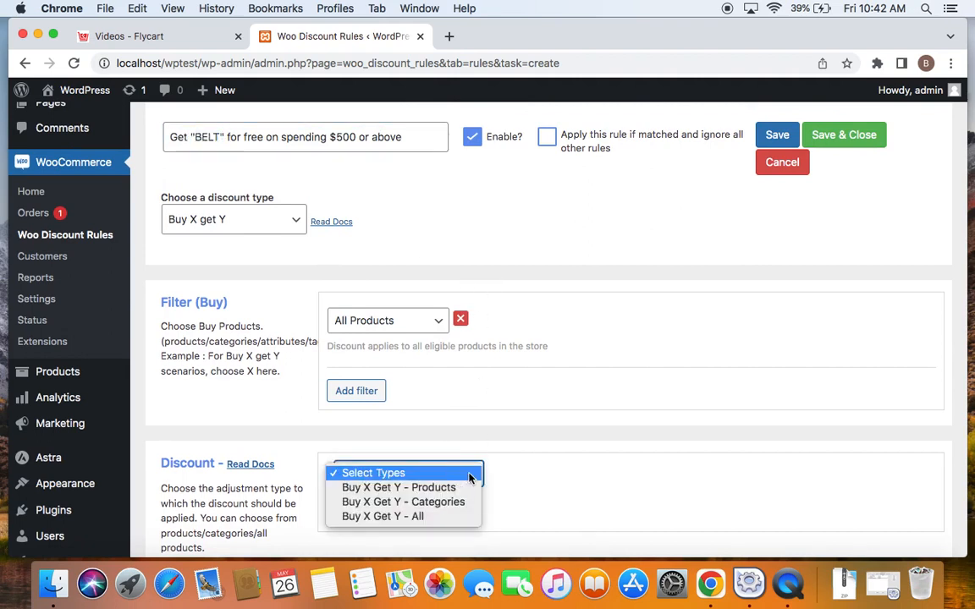
pyautogui.click(428, 489)
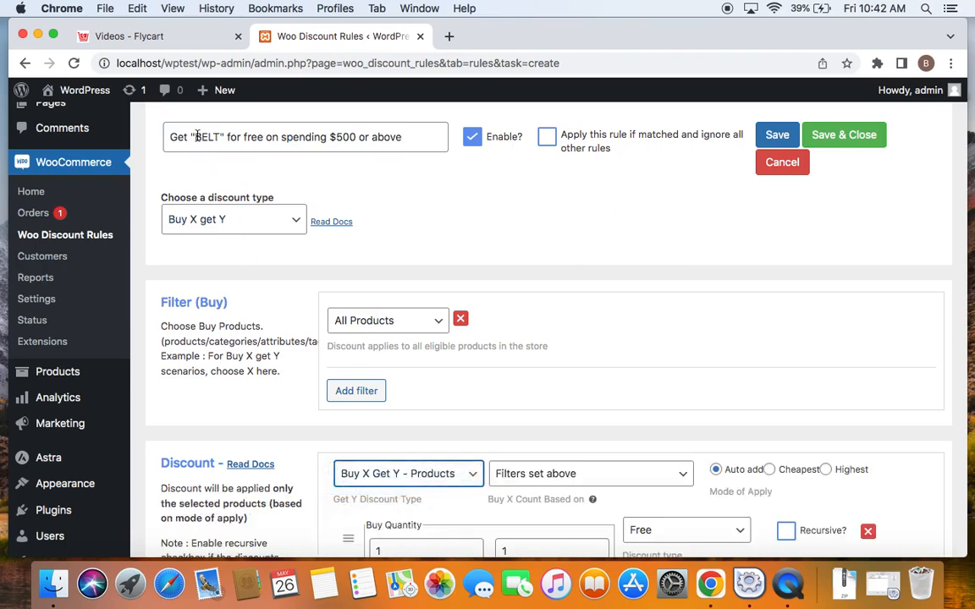
pyautogui.moveTo(195, 137); pyautogui.dragTo(219, 139)
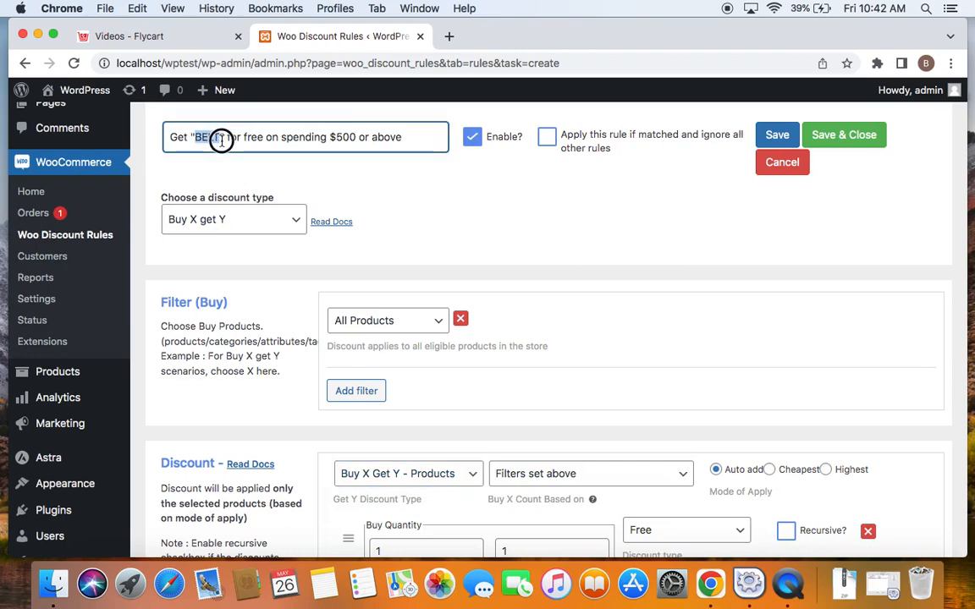
pyautogui.click(310, 186)
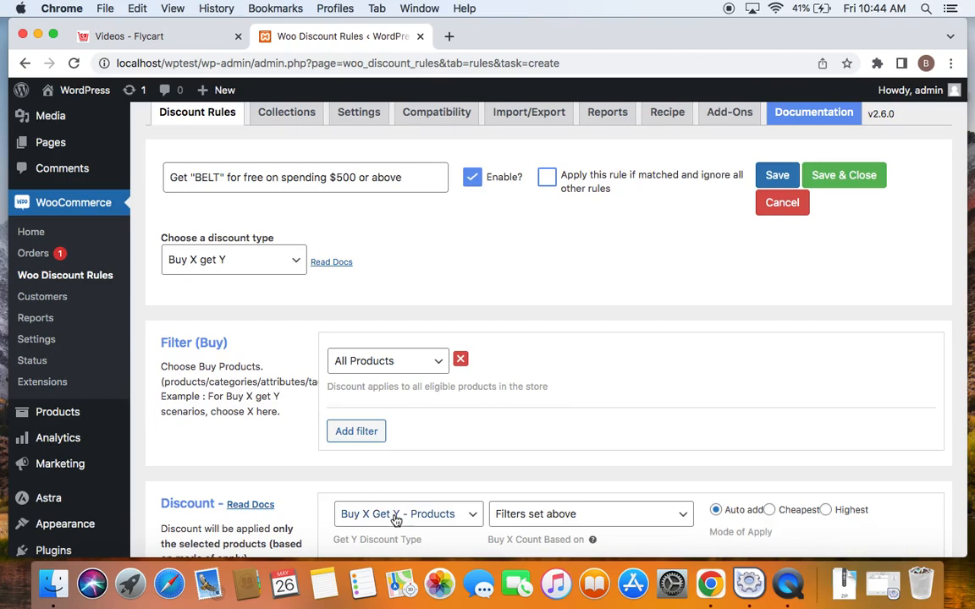
# Examine the buy filter, count basis, mode of apply and quantity range against the spending condition in the rule title
pyautogui.scroll(-3, 395, 519)
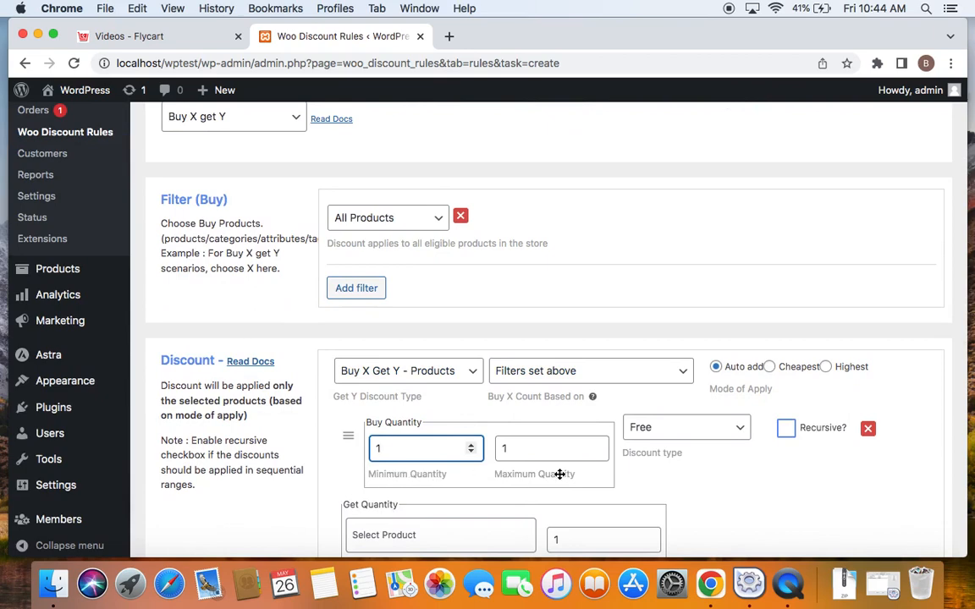
pyautogui.scroll(-1, 431, 479)
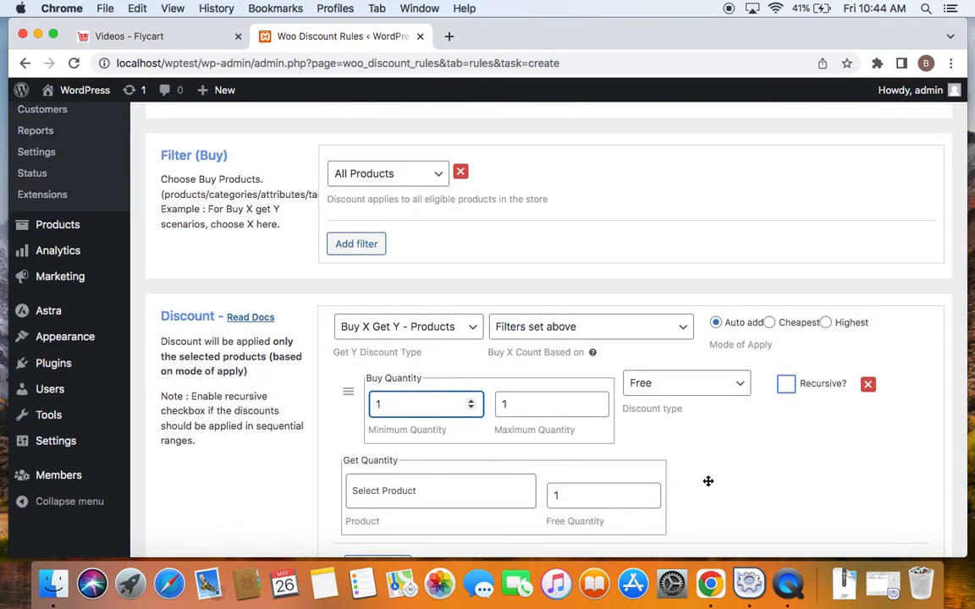
pyautogui.scroll(5, 708, 480)
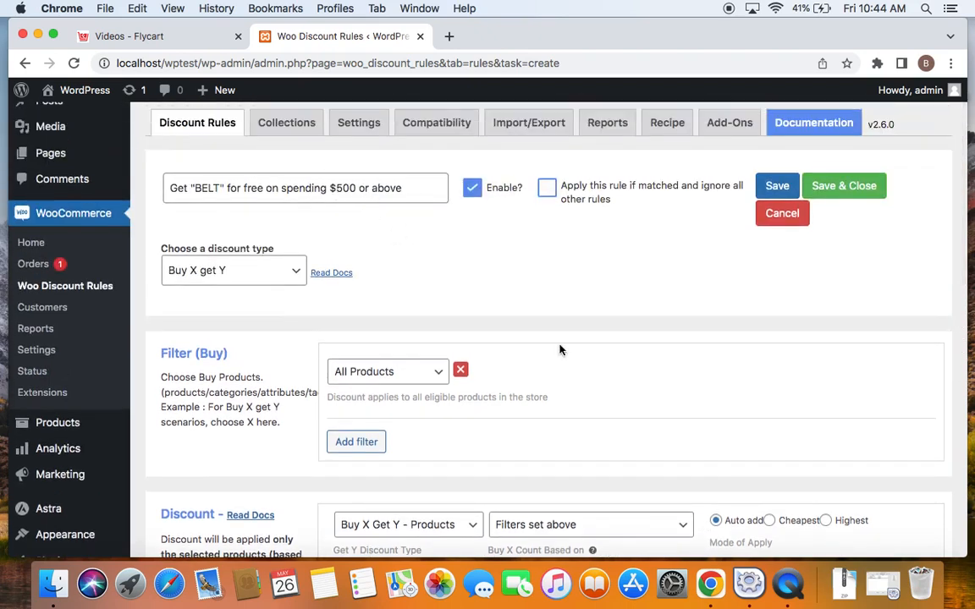
pyautogui.scroll(-5, 584, 372)
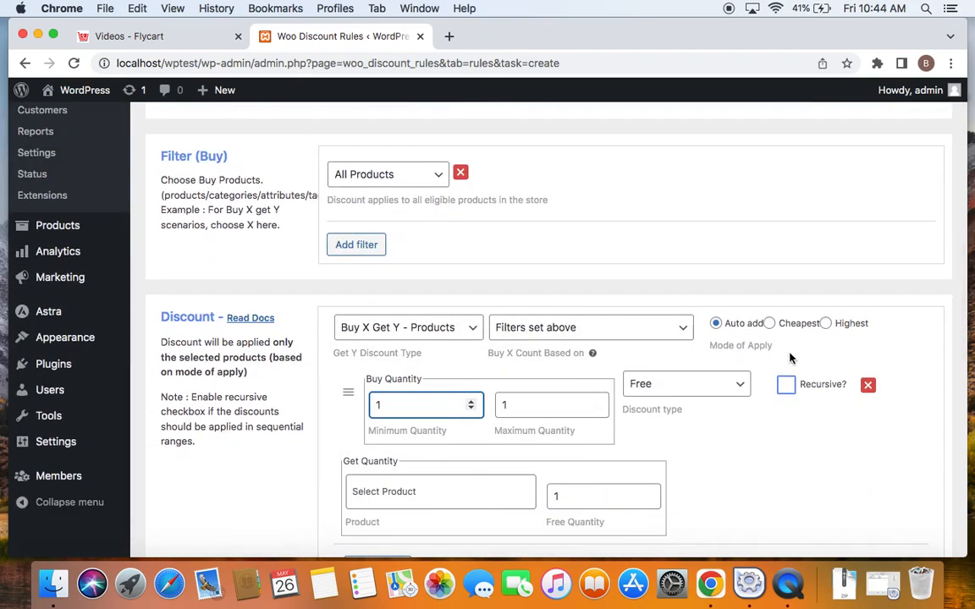
pyautogui.scroll(5, 789, 359)
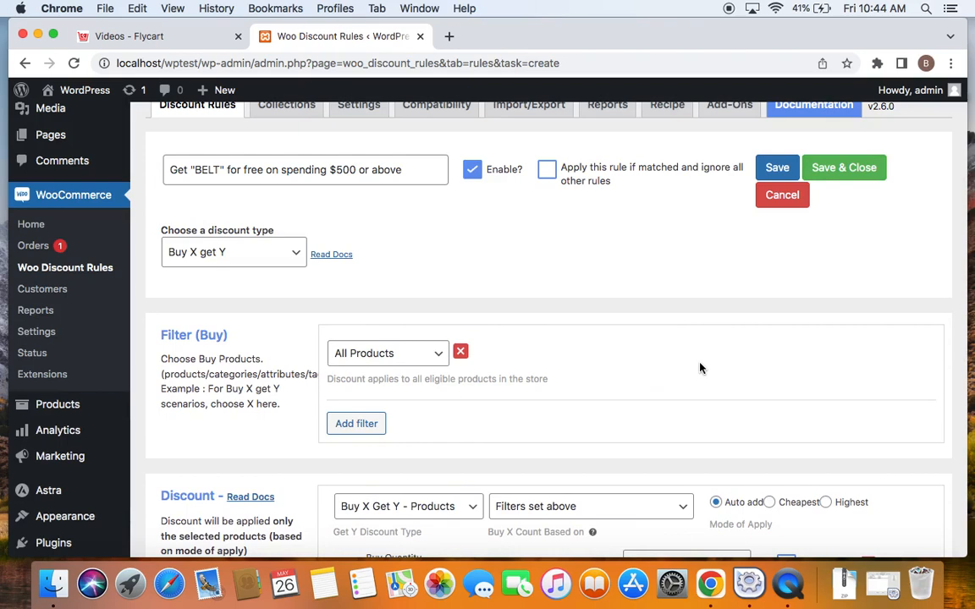
pyautogui.scroll(-1, 699, 367)
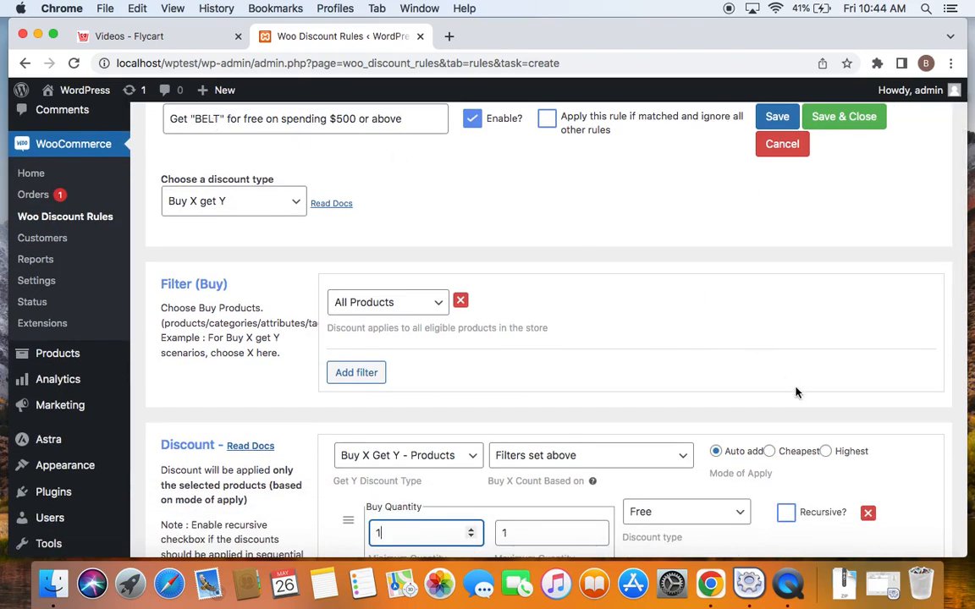
pyautogui.click(338, 119)
pyautogui.moveTo(391, 120); pyautogui.dragTo(405, 119)
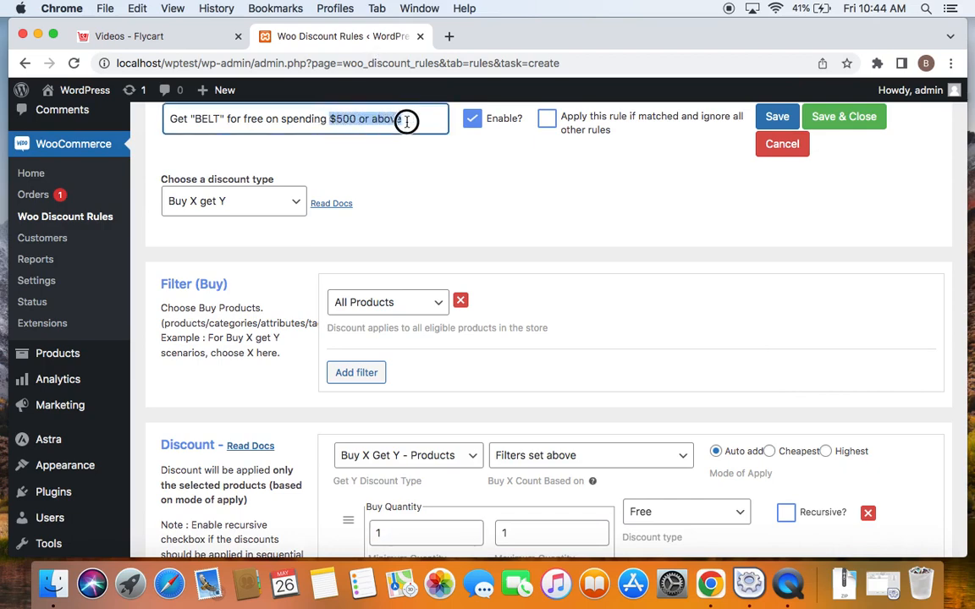
pyautogui.click(649, 333)
pyautogui.scroll(-2, 649, 334)
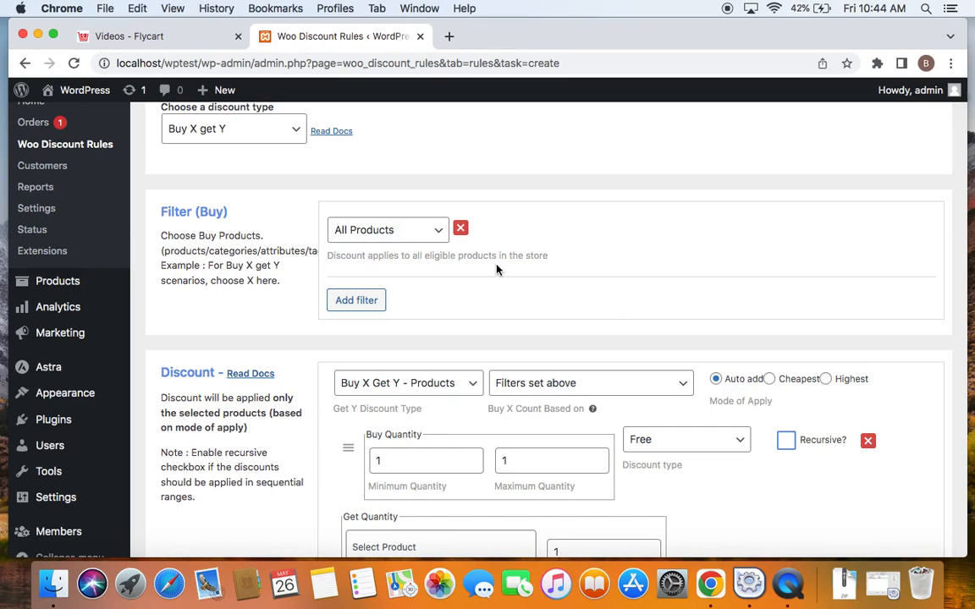
pyautogui.scroll(5, 496, 268)
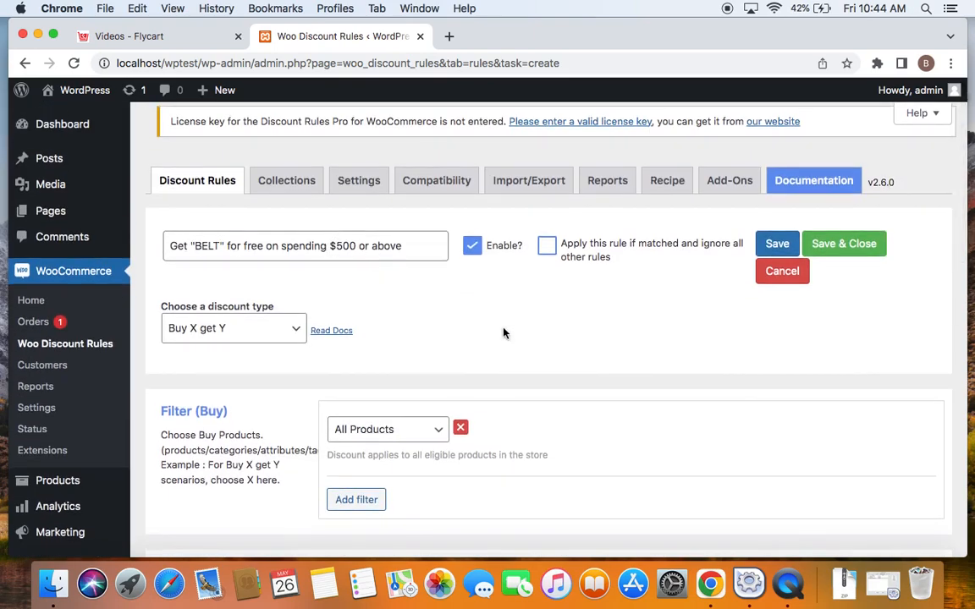
pyautogui.scroll(-8, 681, 466)
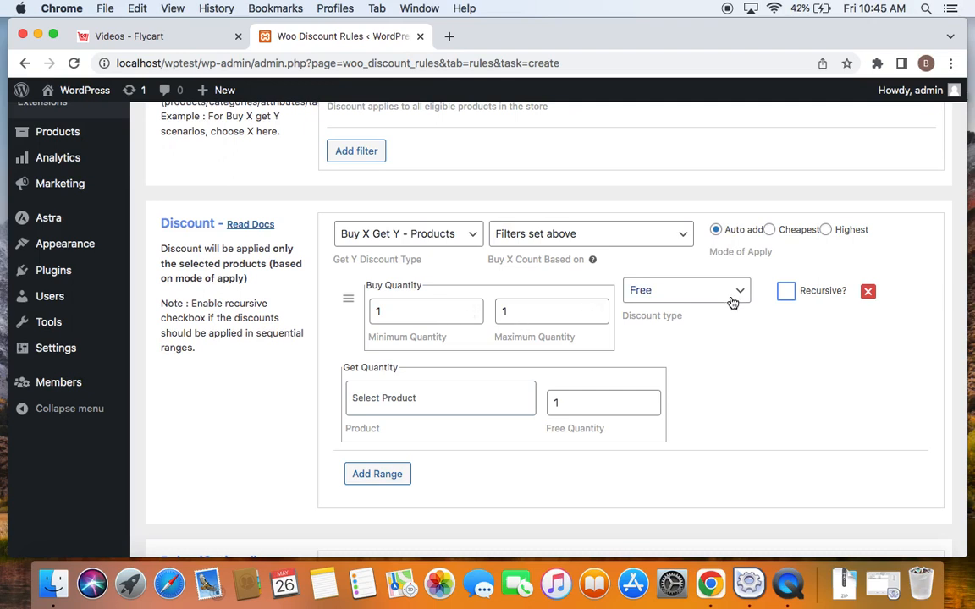
# Clear the maximum buy quantity in the discount range, leaving it blank
pyautogui.click(425, 312)
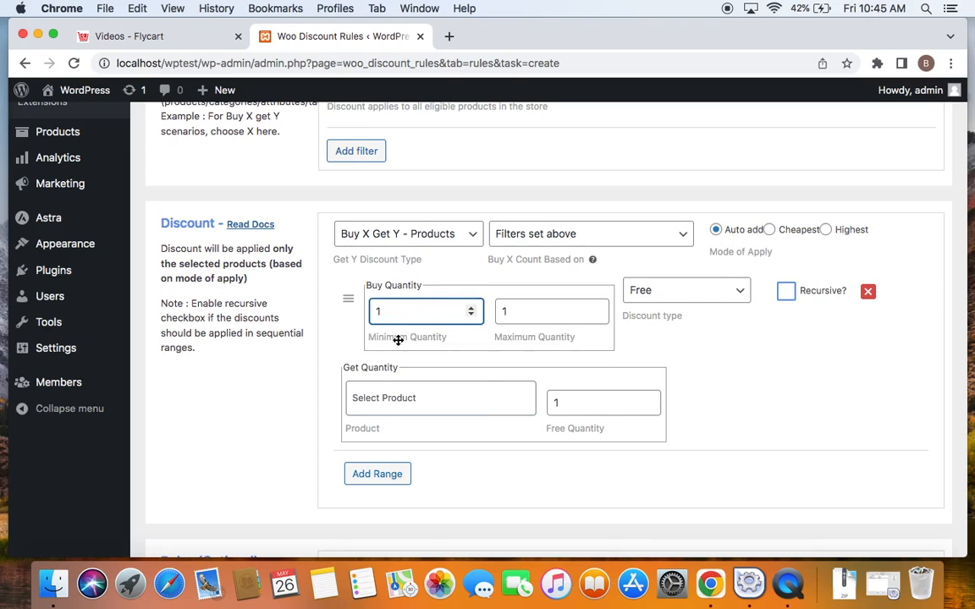
pyautogui.scroll(2, 398, 340)
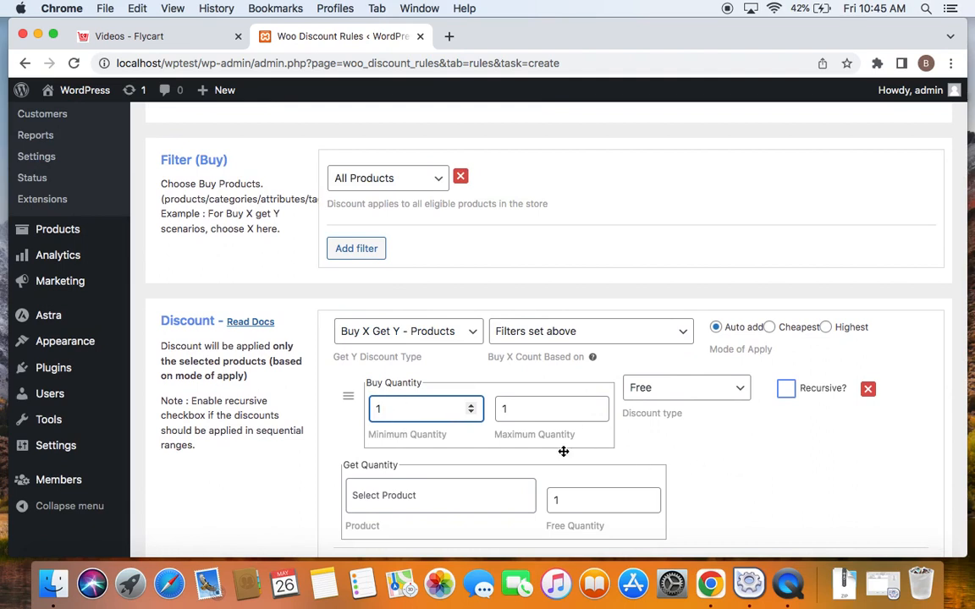
pyautogui.click(513, 407)
pyautogui.press('BackSpace')
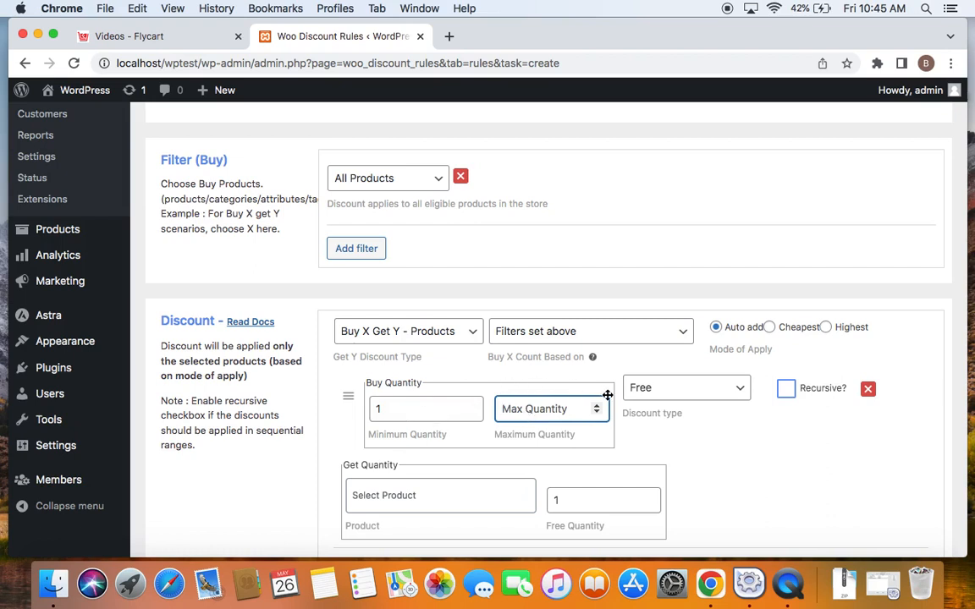
# Try a maximum buy quantity of 2 and clear it again
pyautogui.scroll(1, 605, 395)
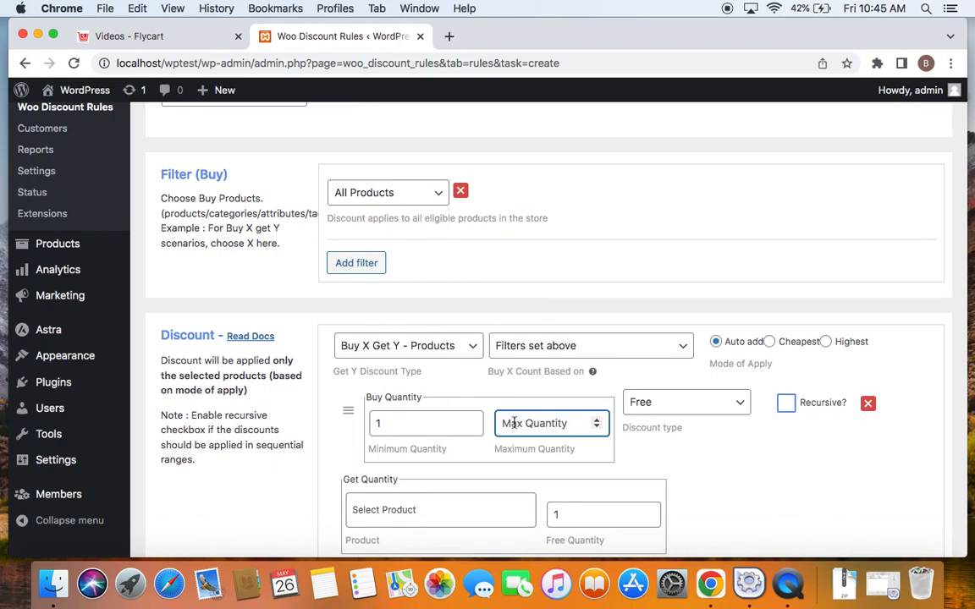
pyautogui.write('2')
pyautogui.scroll(2, 535, 424)
pyautogui.scroll(3, 535, 424)
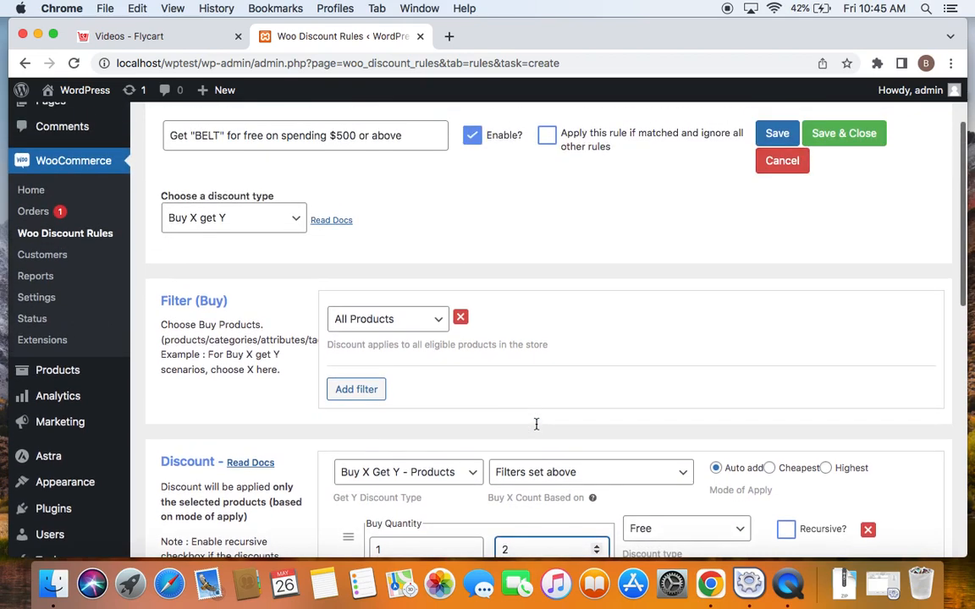
pyautogui.scroll(-3, 541, 432)
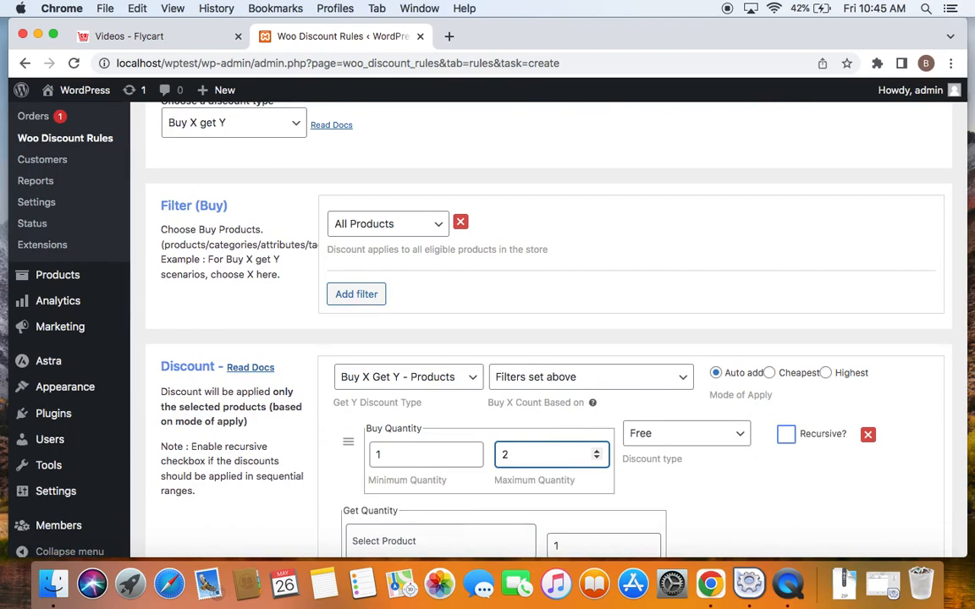
pyautogui.press('BackSpace')
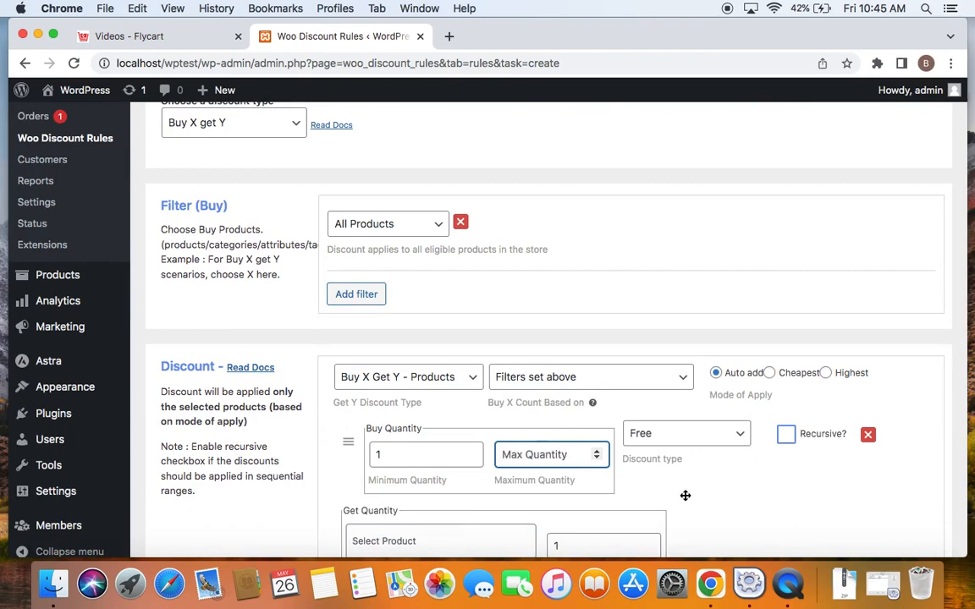
# Choose Belt as the free product in the Get Quantity part of the discount range
pyautogui.scroll(-3, 685, 494)
pyautogui.click(440, 490)
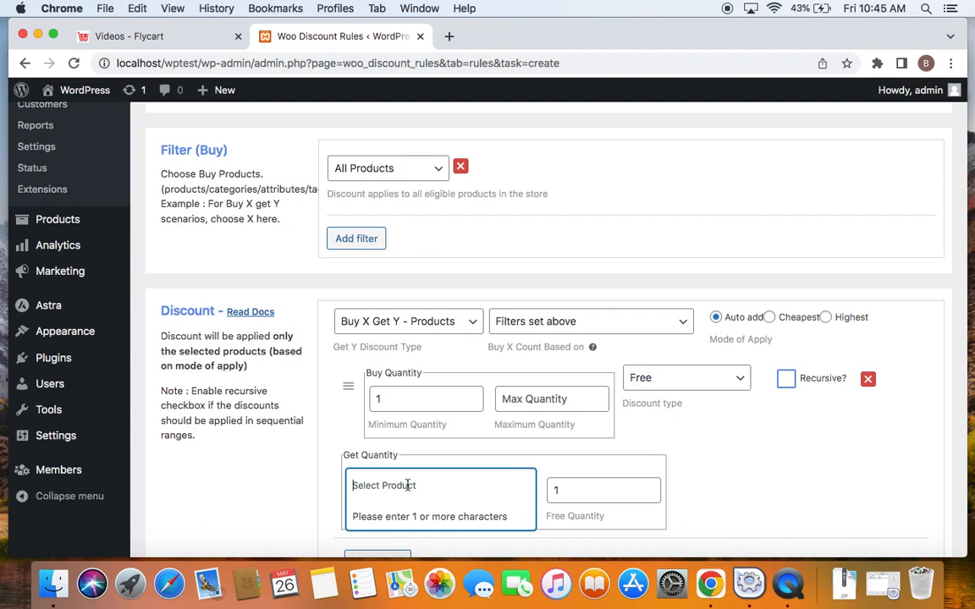
pyautogui.write('belt')
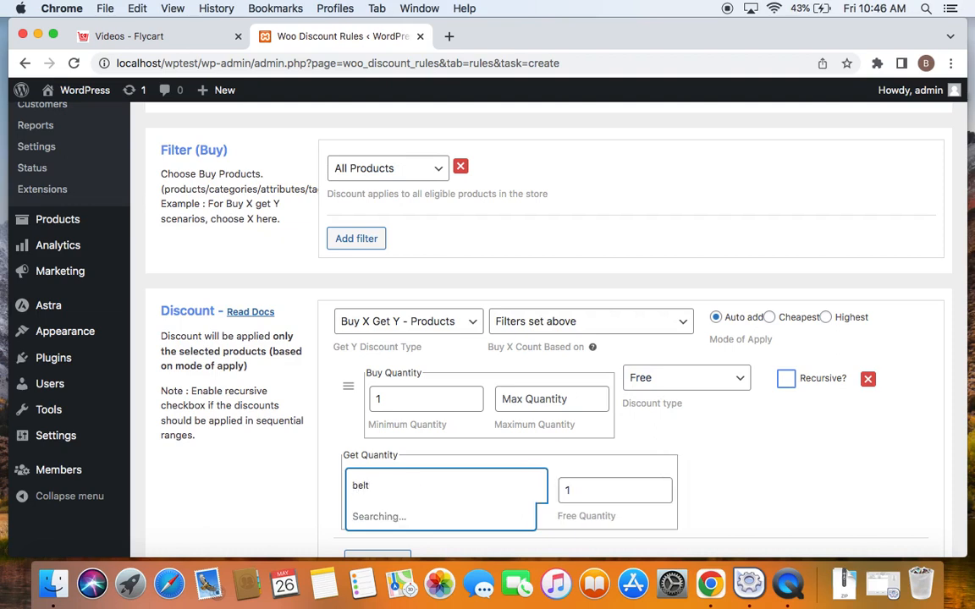
pyautogui.click(428, 518)
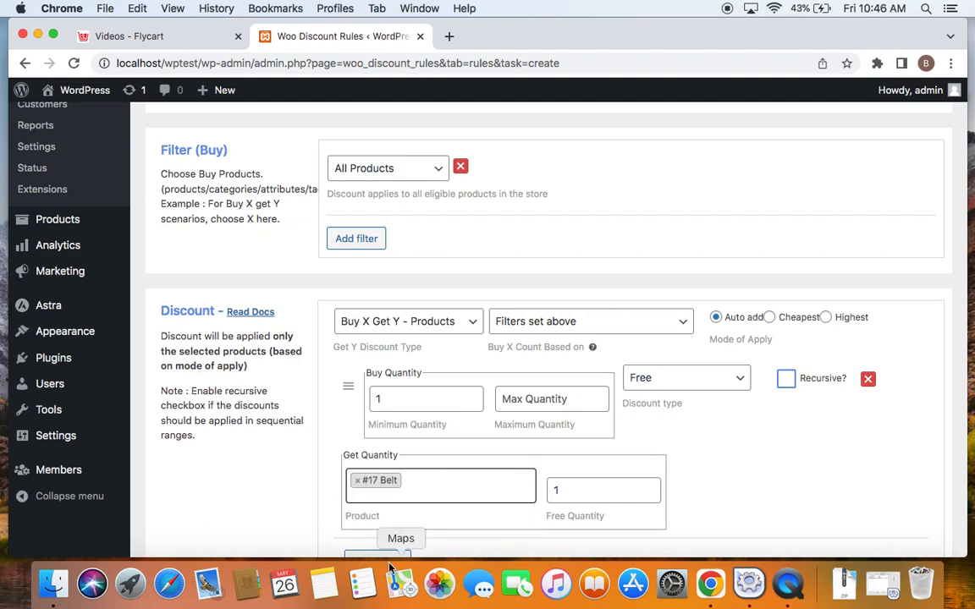
pyautogui.scroll(-2, 505, 523)
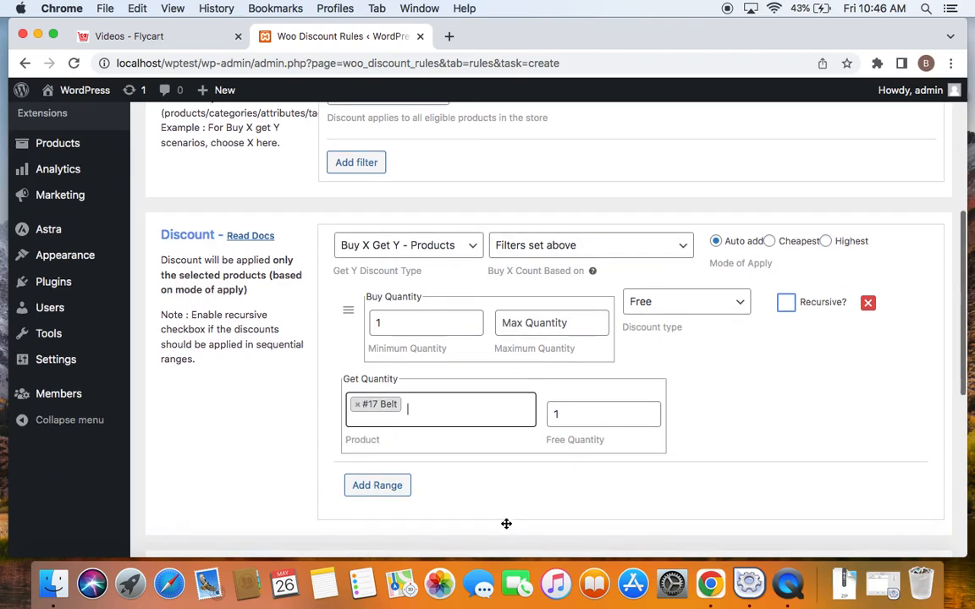
pyautogui.click(602, 414)
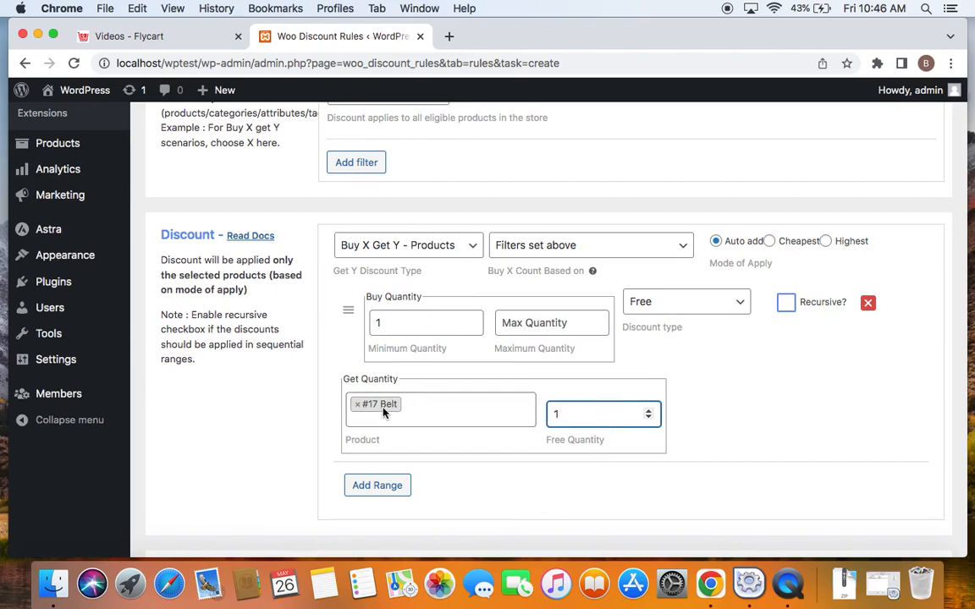
# Compare the spending threshold in the rule title with the filter and discount settings
pyautogui.scroll(8, 383, 412)
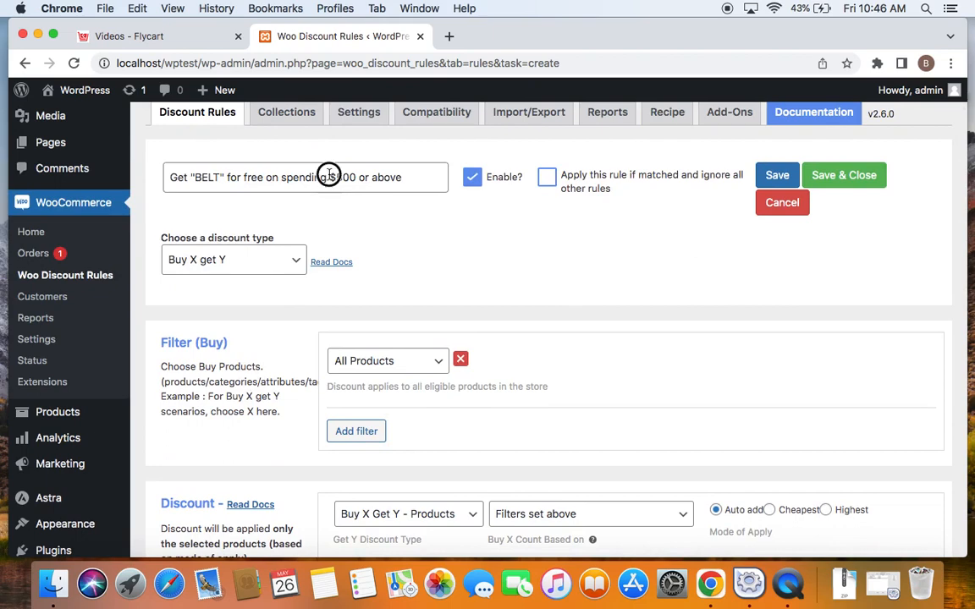
pyautogui.moveTo(329, 175); pyautogui.dragTo(409, 182)
pyautogui.scroll(-5, 577, 342)
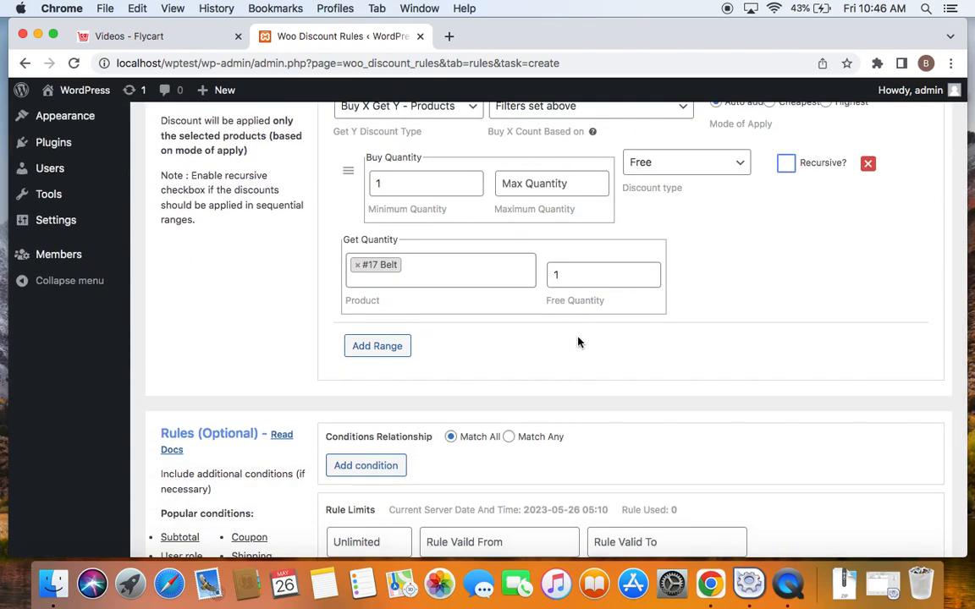
pyautogui.scroll(5, 578, 342)
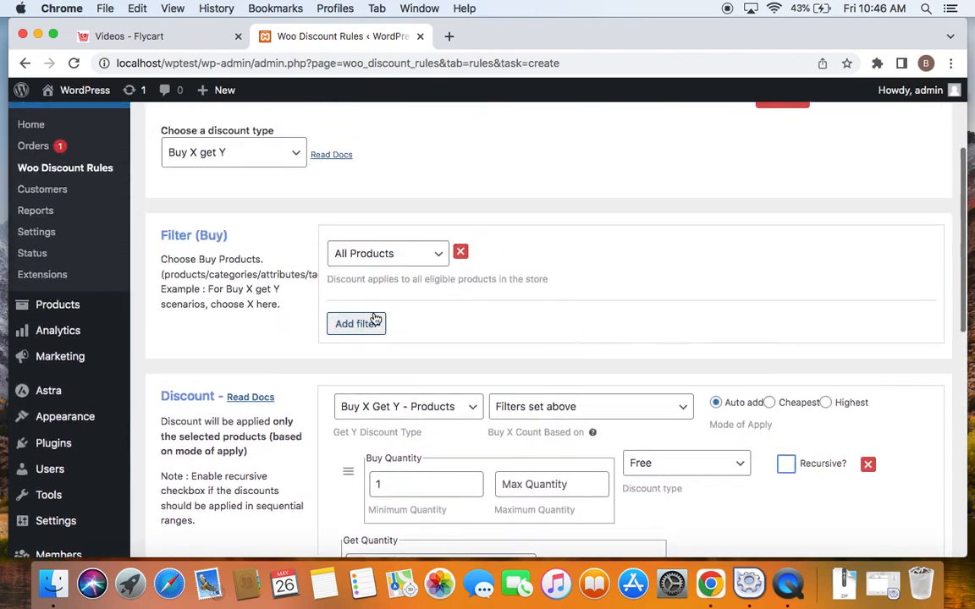
pyautogui.scroll(3, 374, 319)
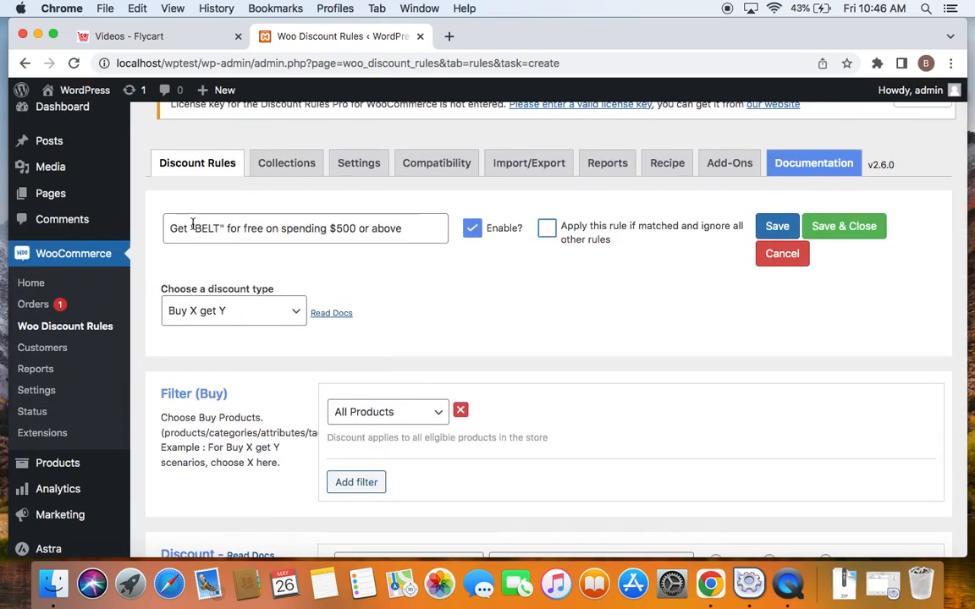
pyautogui.moveTo(330, 226); pyautogui.dragTo(423, 229)
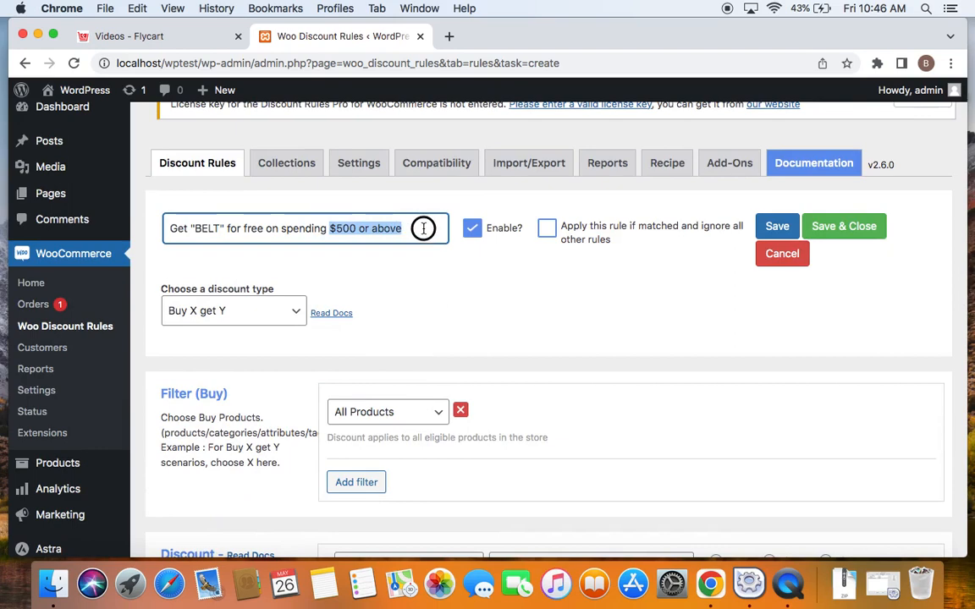
pyautogui.click(583, 409)
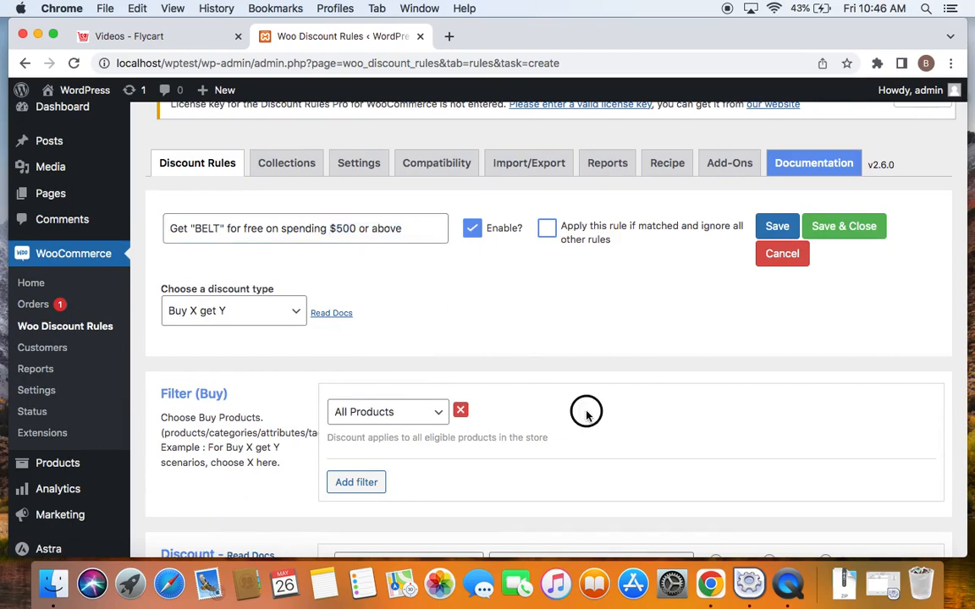
# Add a condition of type Subtotal to the optional rules section
pyautogui.scroll(-5, 583, 412)
pyautogui.scroll(-3, 587, 412)
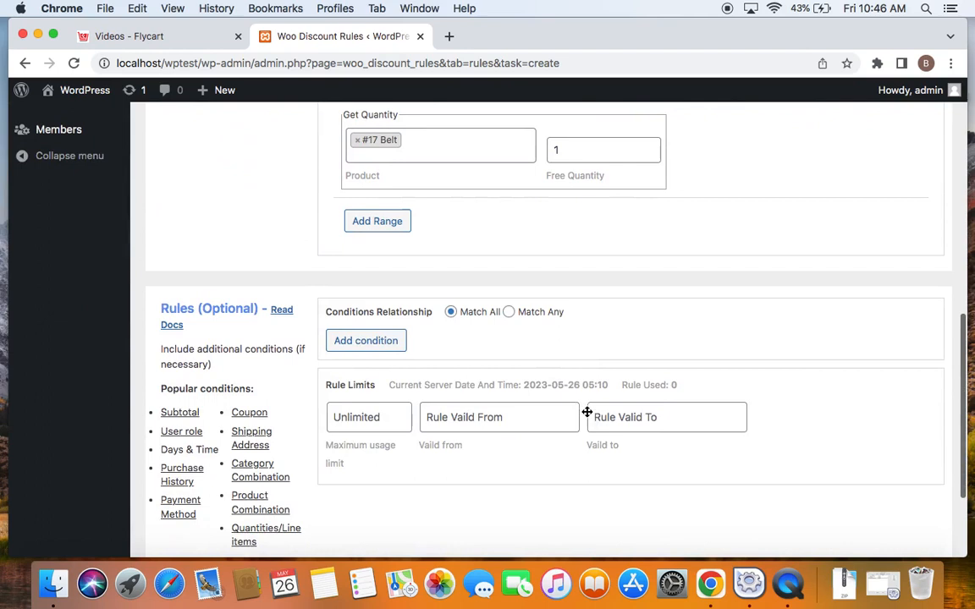
pyautogui.click(381, 341)
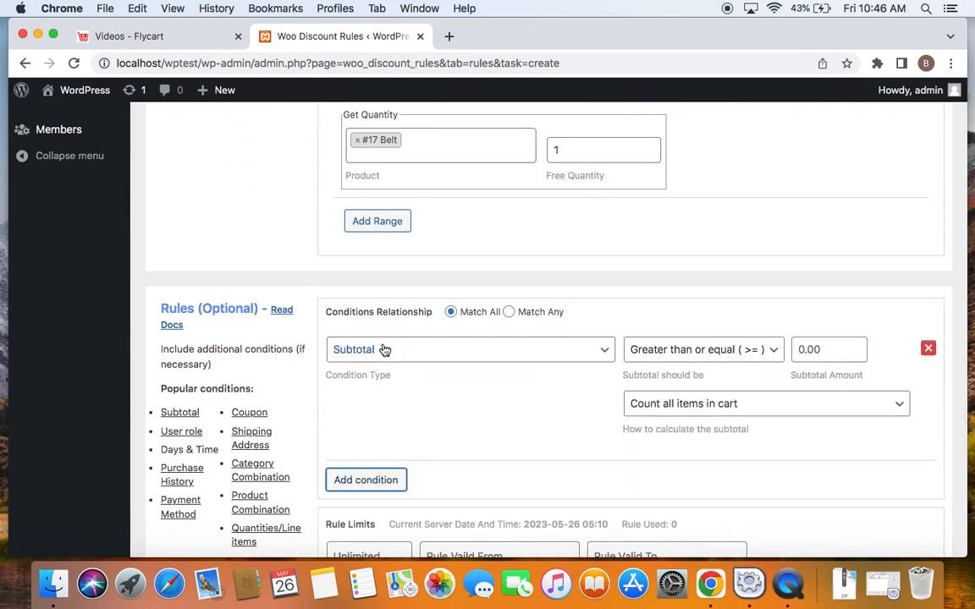
pyautogui.click(603, 350)
pyautogui.click(432, 349)
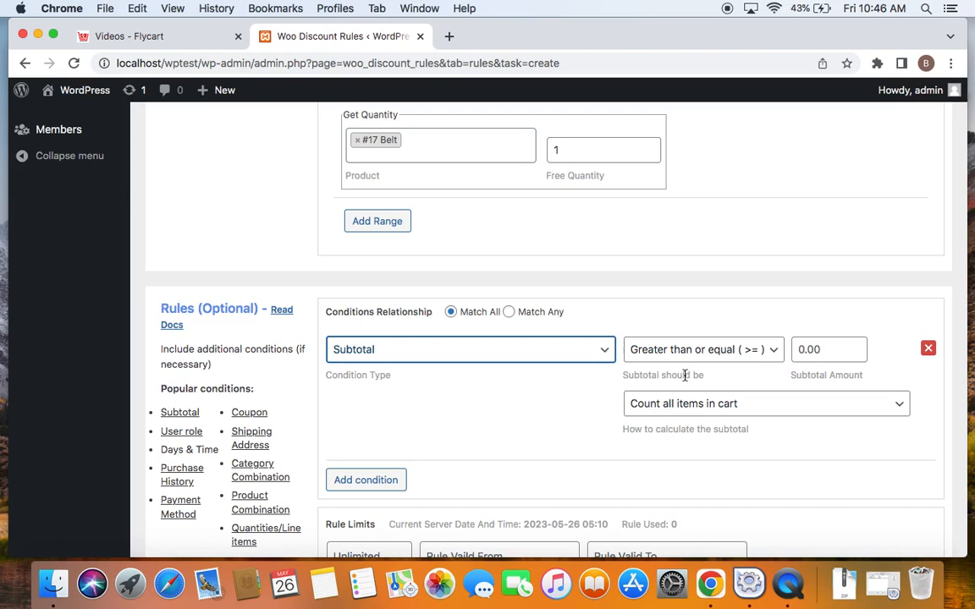
# Set the subtotal amount of the greater-than-or-equal condition to 500
pyautogui.scroll(3, 686, 375)
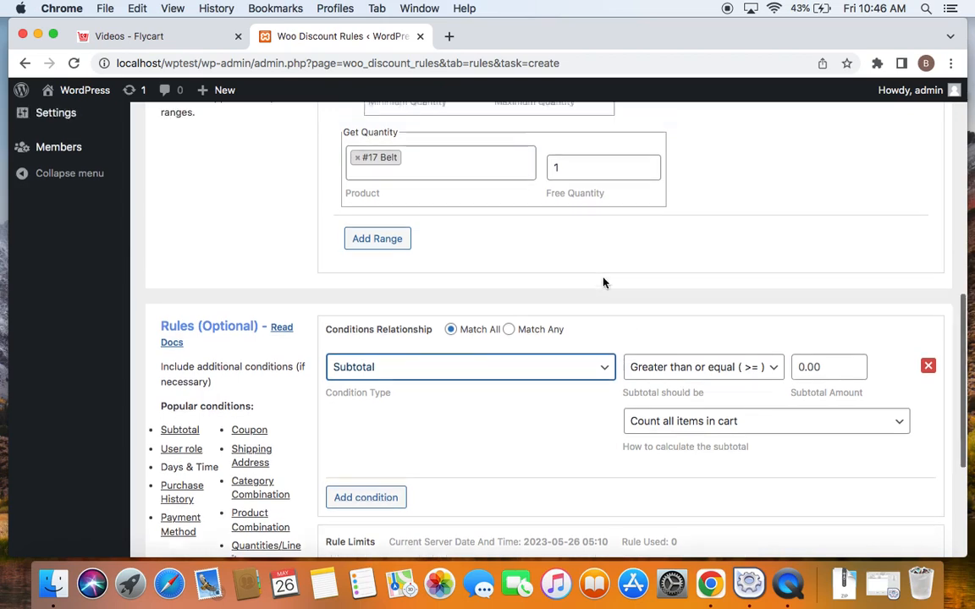
pyautogui.scroll(-3, 680, 401)
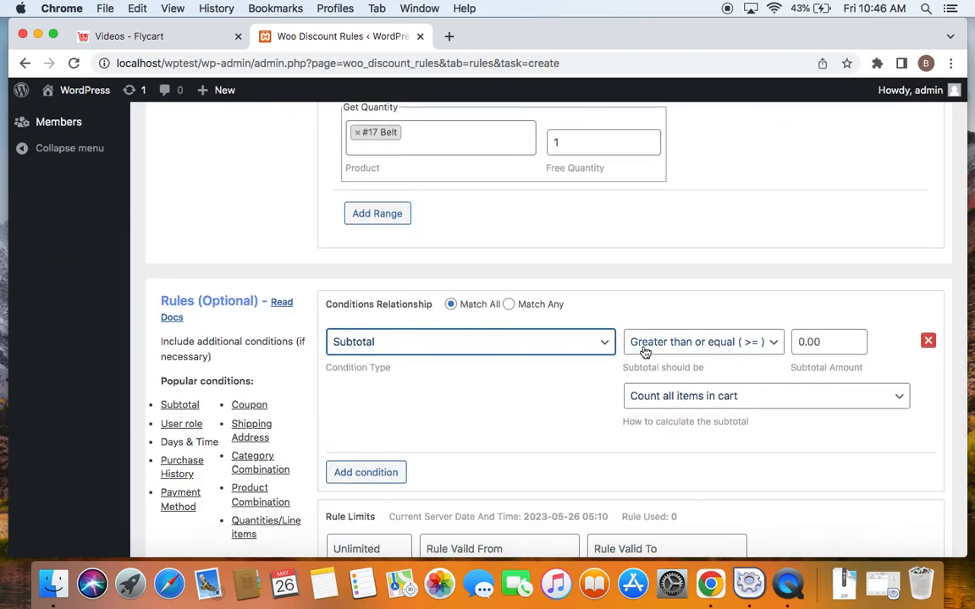
pyautogui.click(829, 342)
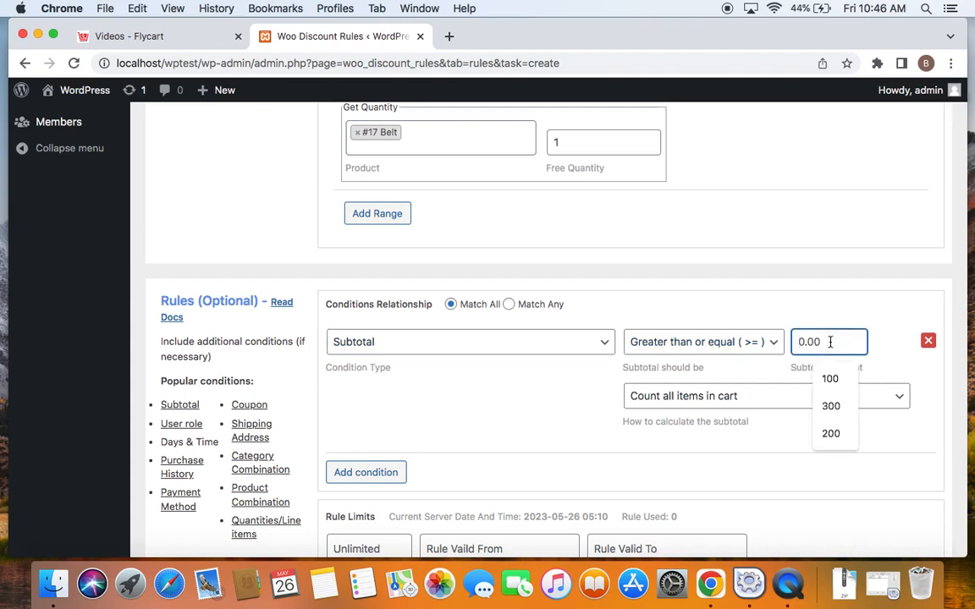
pyautogui.write('500')
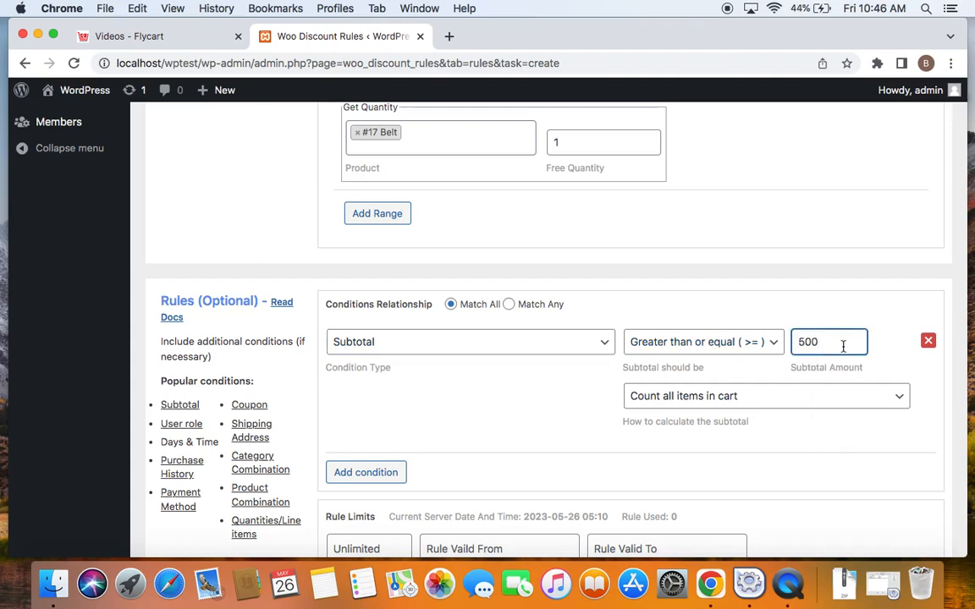
# Review the free belt and subtotal settings, and save and close the discount rule
pyautogui.scroll(2, 853, 344)
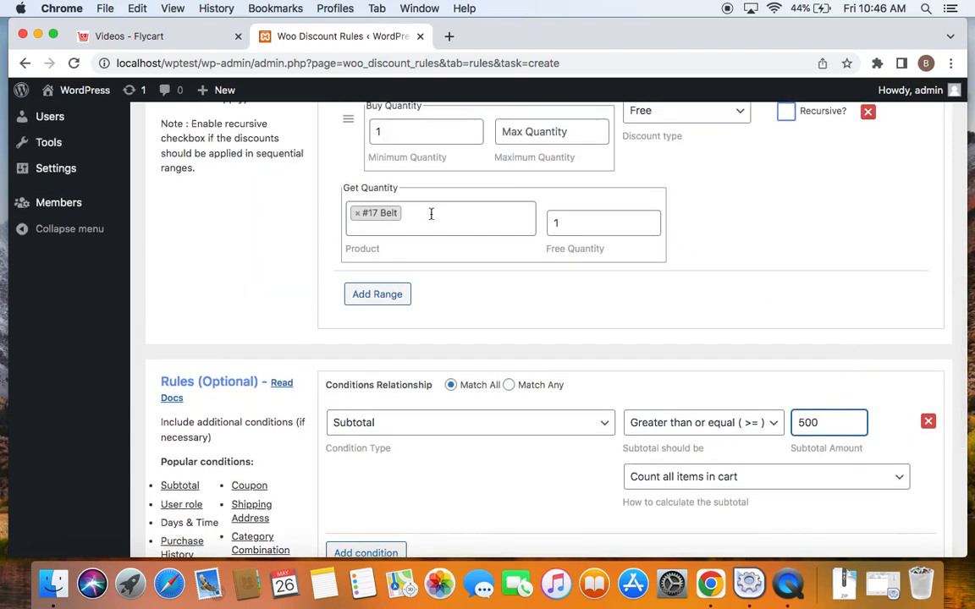
pyautogui.scroll(-3, 665, 318)
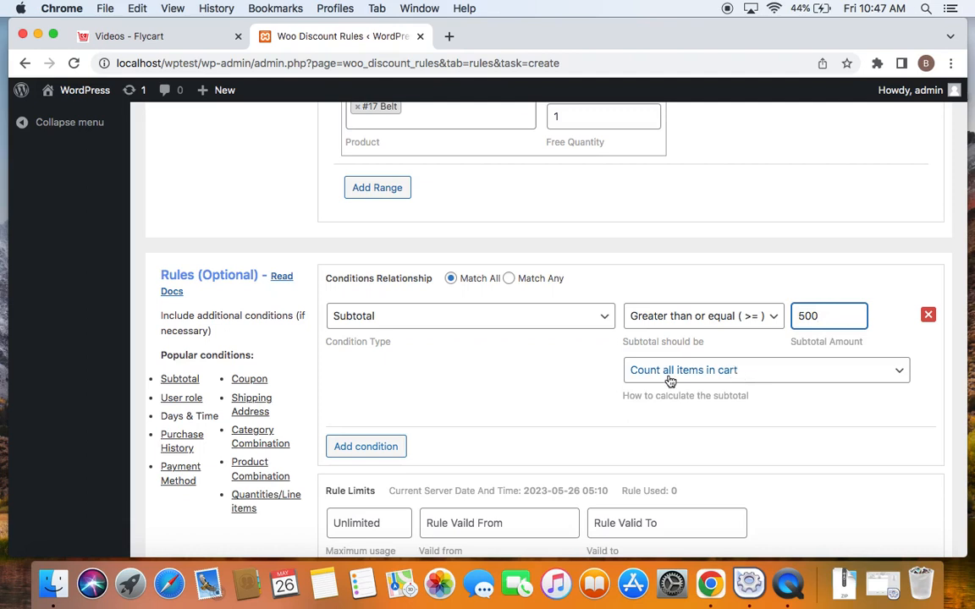
pyautogui.scroll(3, 737, 392)
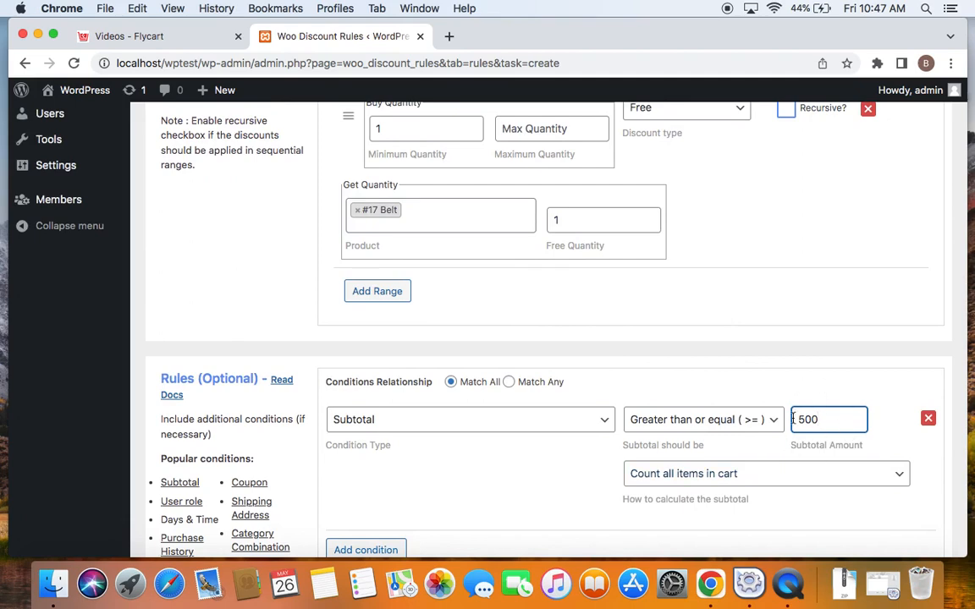
pyautogui.click(805, 377)
pyautogui.scroll(-3, 805, 378)
pyautogui.scroll(10, 803, 376)
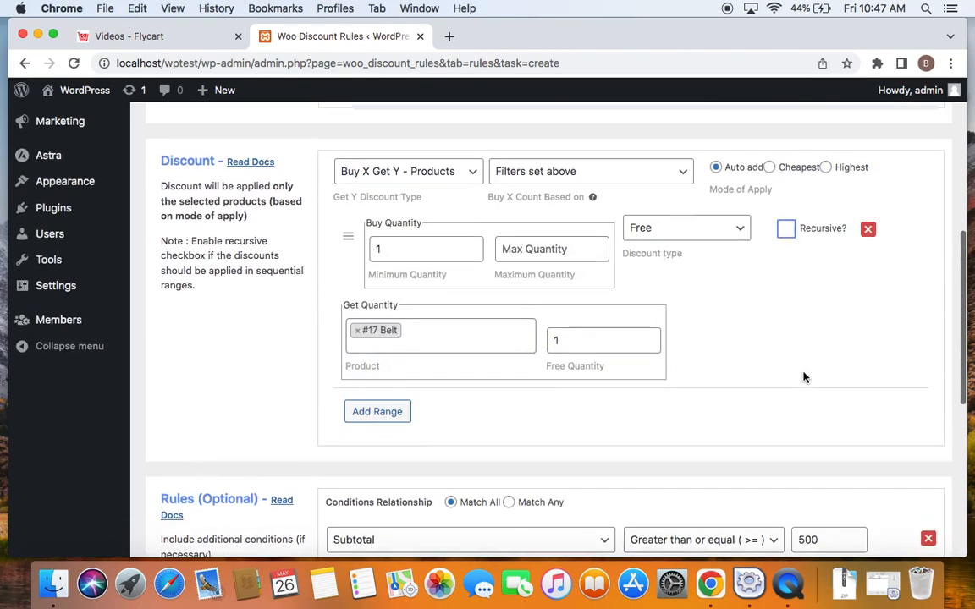
pyautogui.scroll(3, 804, 373)
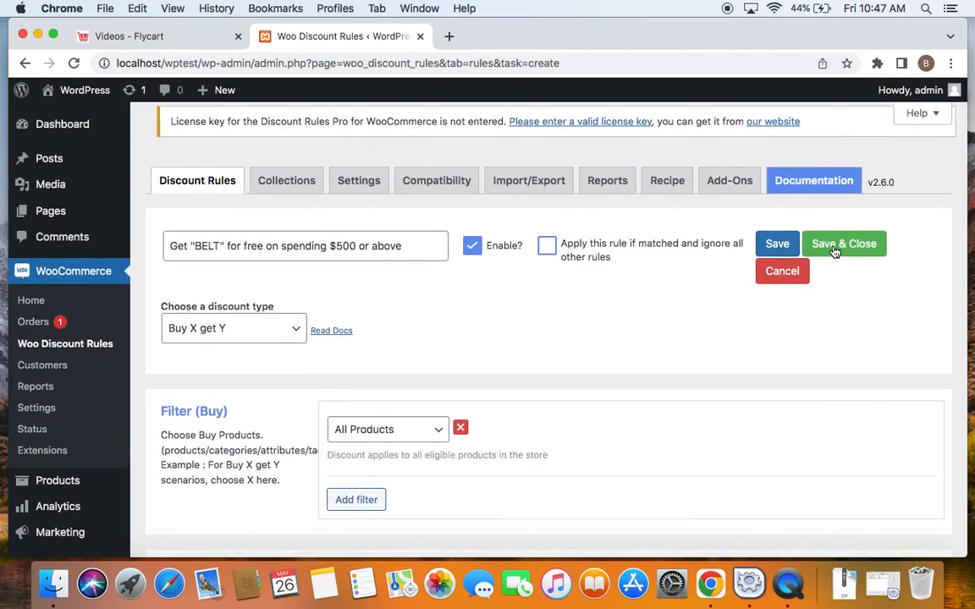
pyautogui.click(834, 247)
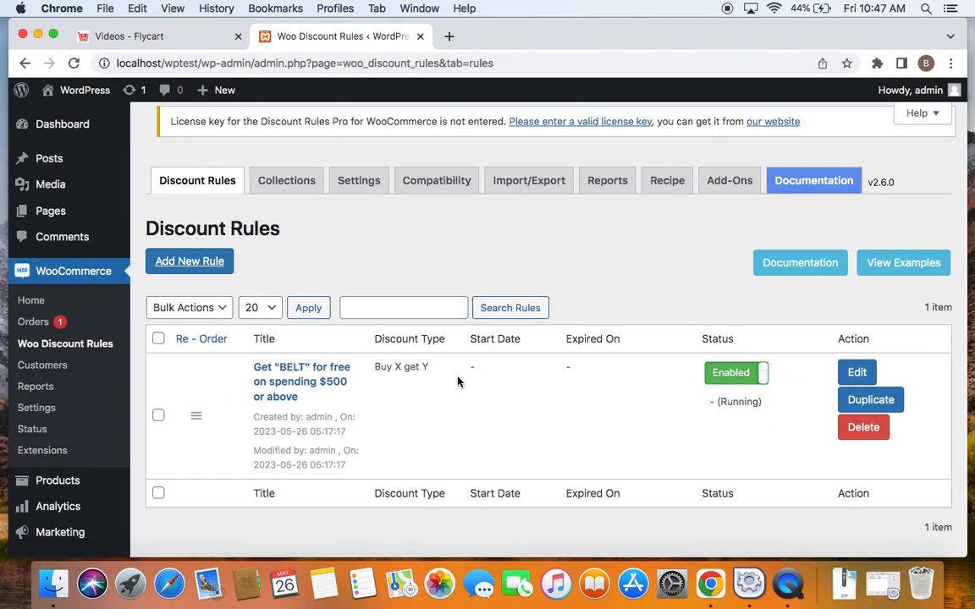
# Open the WordPress storefront in a new browser tab and switch to it
pyautogui.rightClick(88, 93)
pyautogui.click(136, 103)
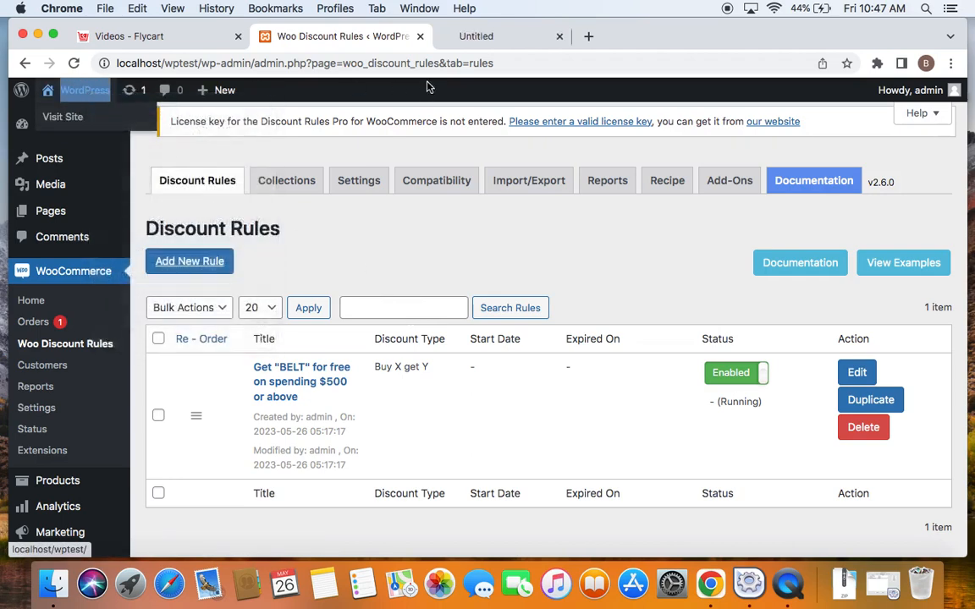
pyautogui.click(454, 44)
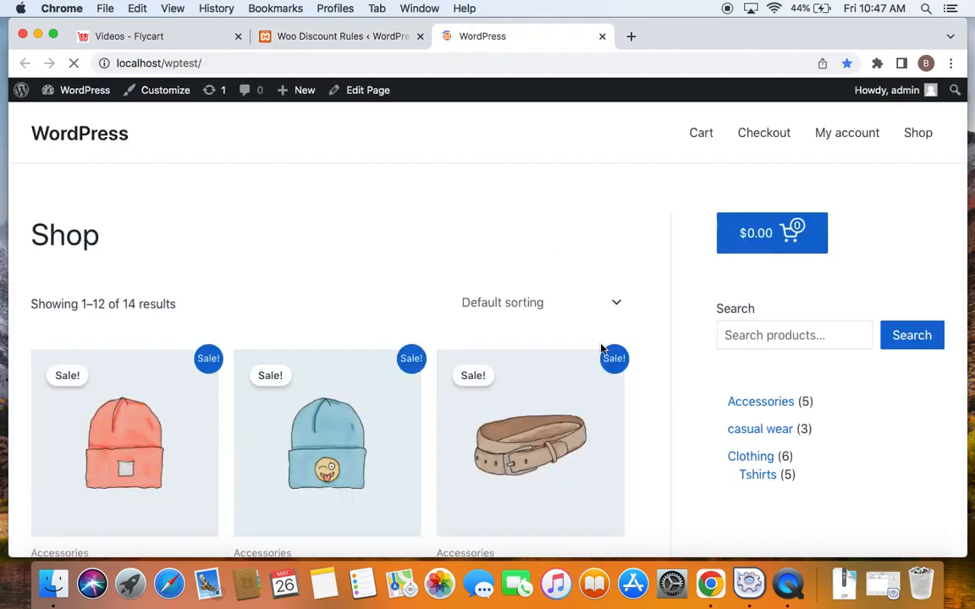
# Add one Sunglasses product to the cart from the shop page
pyautogui.scroll(-3, 603, 347)
pyautogui.scroll(3, 602, 351)
pyautogui.scroll(-8, 511, 370)
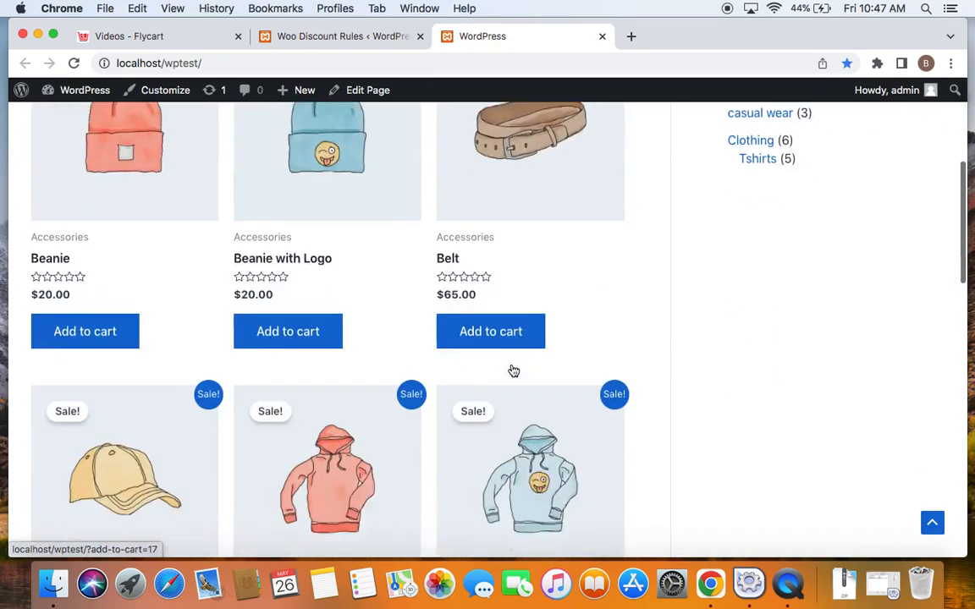
pyautogui.scroll(-8, 513, 370)
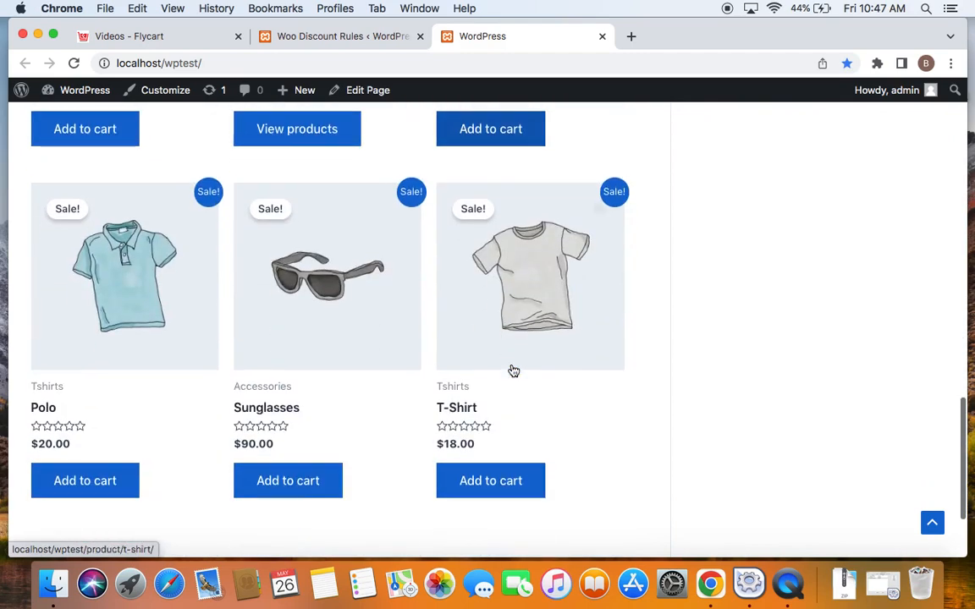
pyautogui.click(284, 486)
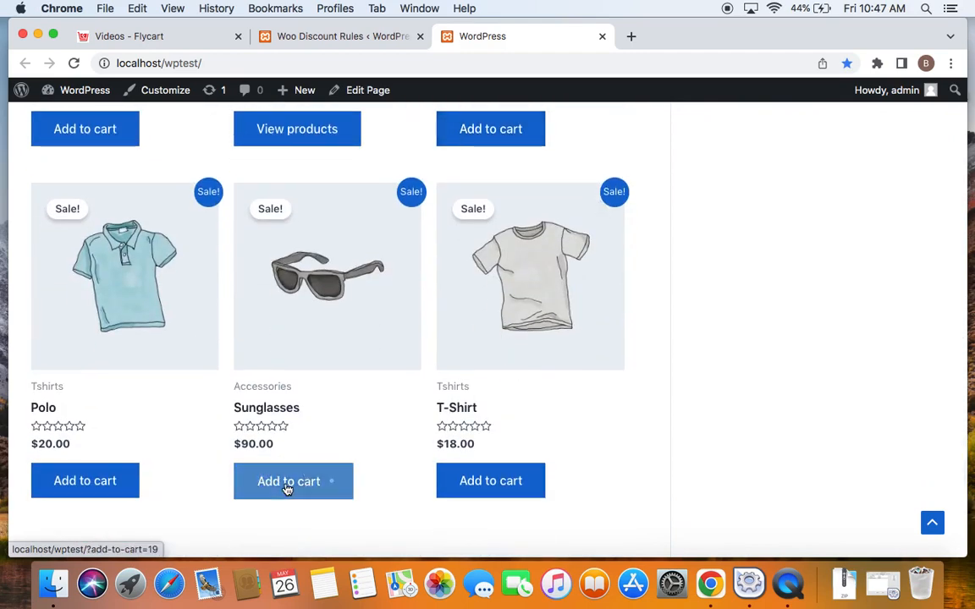
# Add 4 more Sunglasses to the cart from the product's own page
pyautogui.click(344, 342)
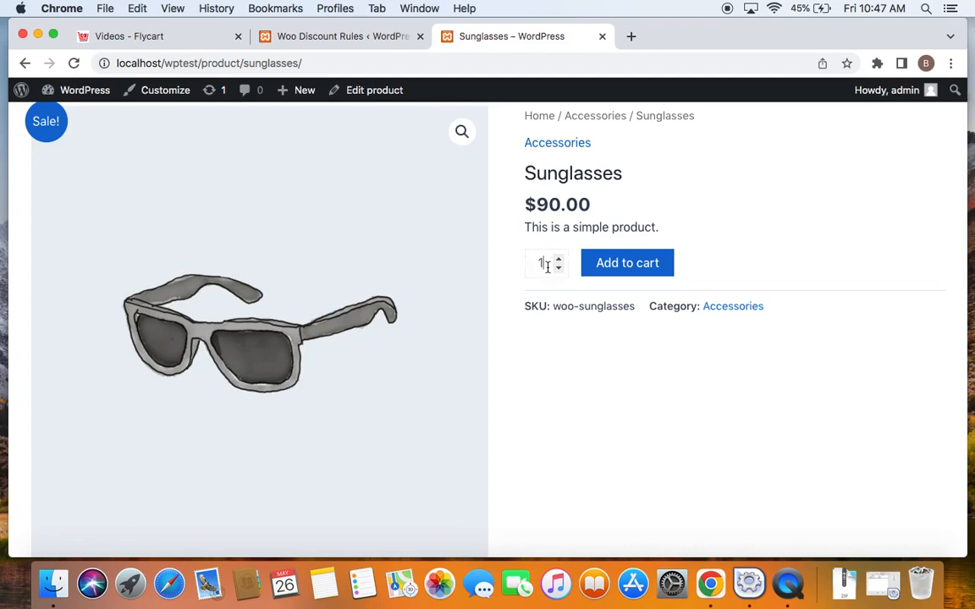
pyautogui.click(546, 266)
pyautogui.press('BackSpace')
pyautogui.write('4')
pyautogui.press('Return')
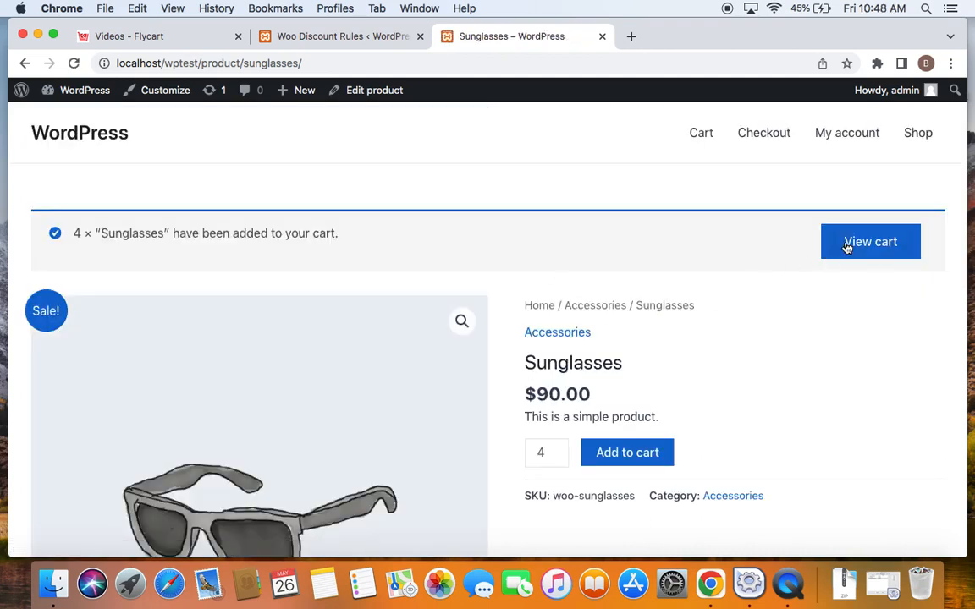
# Open the cart, raise the Sunglasses quantity to 6 and update the cart to check the subtotal
pyautogui.click(861, 245)
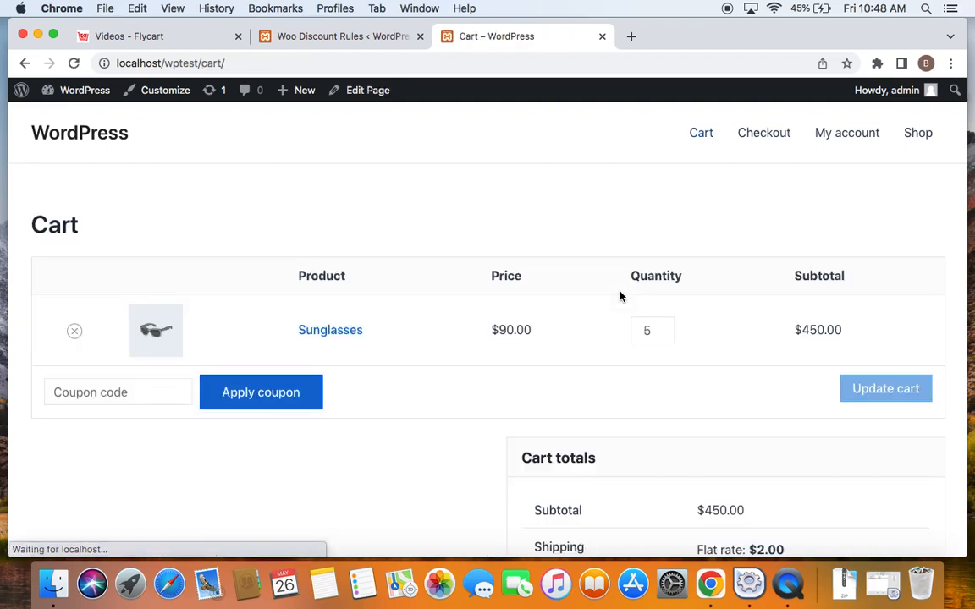
pyautogui.scroll(-2, 620, 296)
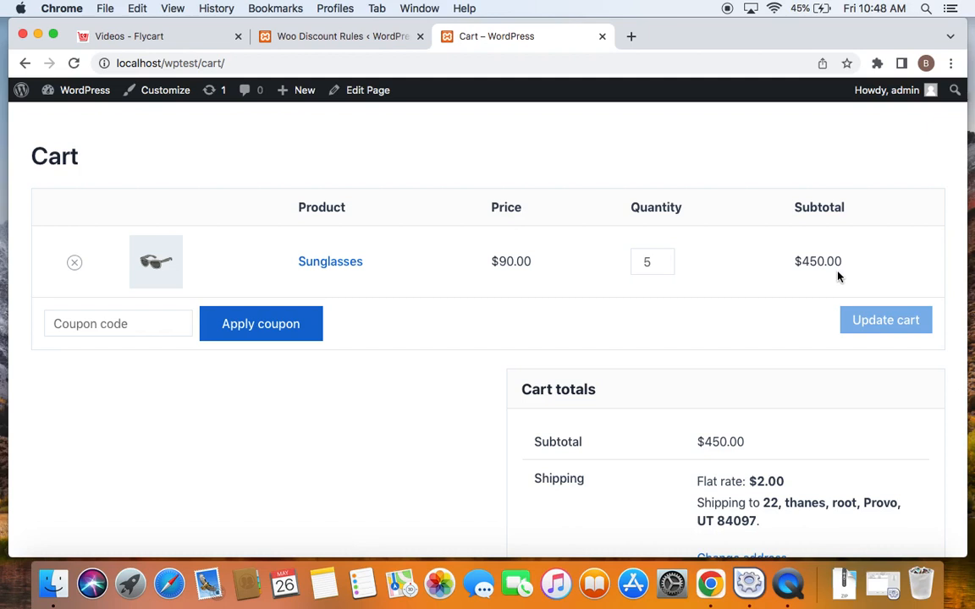
pyautogui.click(665, 259)
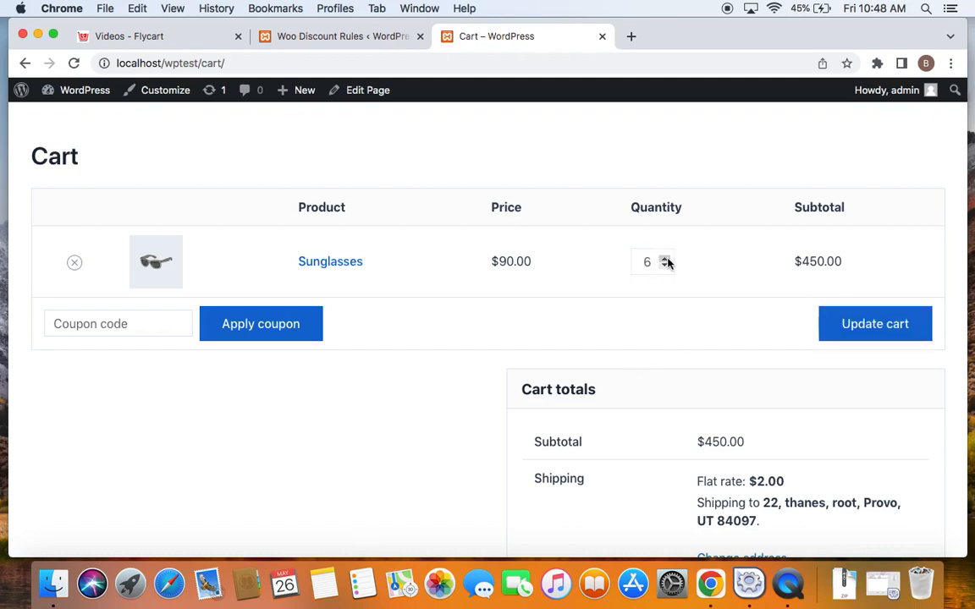
pyautogui.click(837, 337)
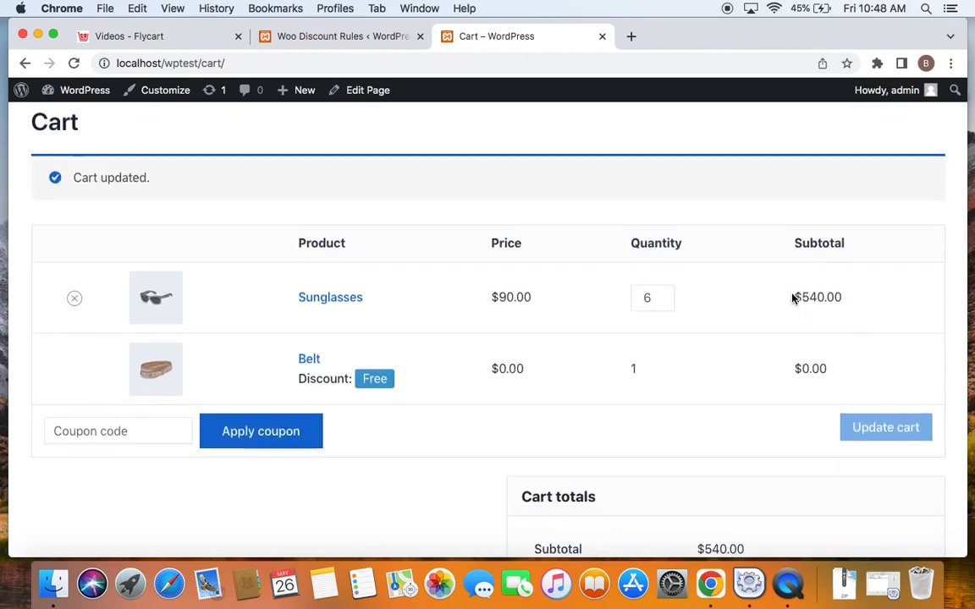
pyautogui.moveTo(794, 298); pyautogui.dragTo(857, 302)
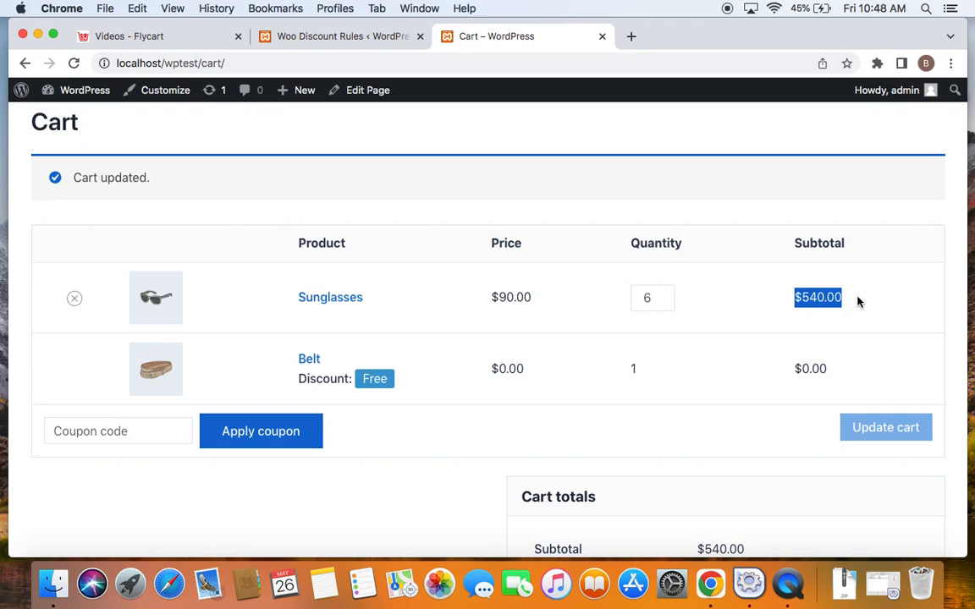
pyautogui.click(857, 302)
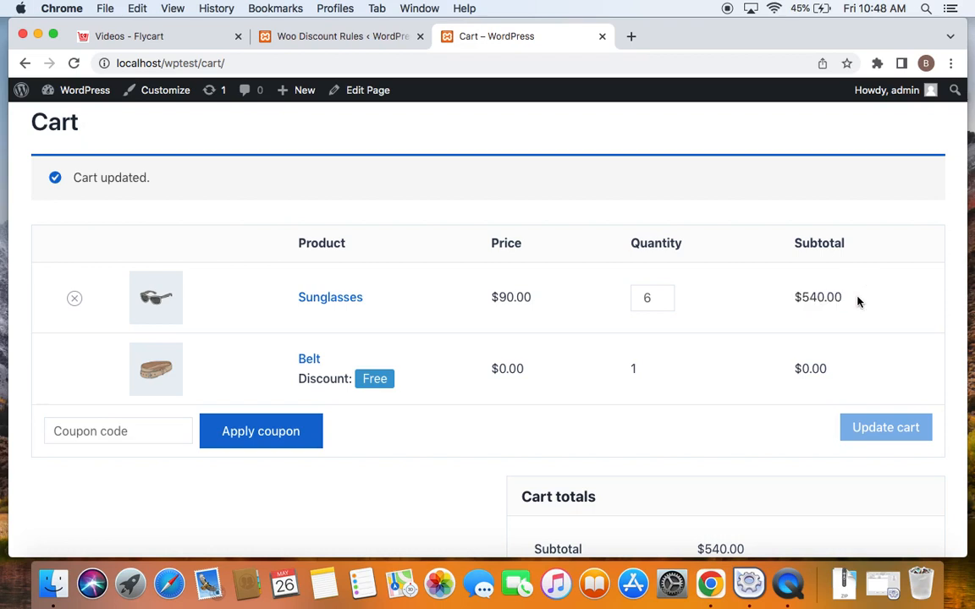